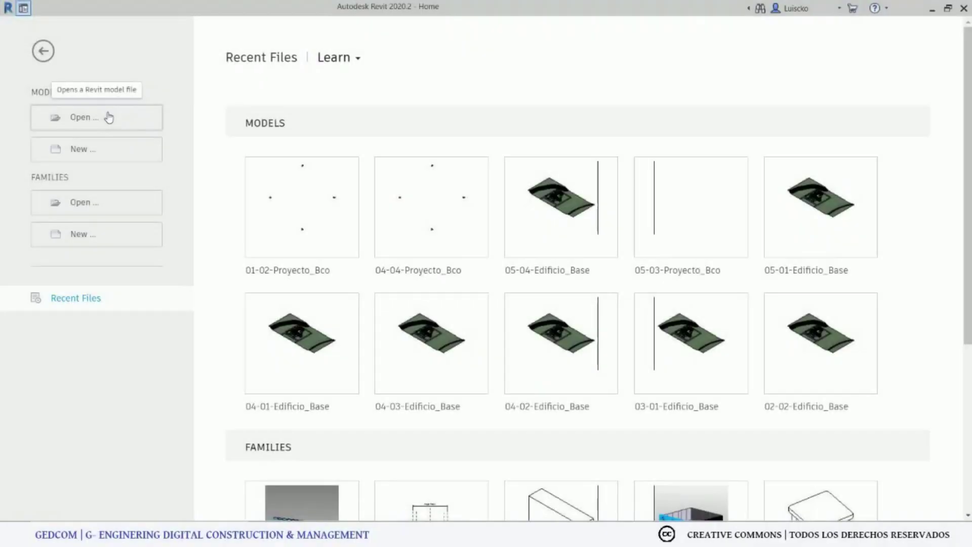
# Step: Open the project 02-01-Proyecto_Bco.rvt from the Archivos_Modulo > Tema-02 folder
pyautogui.click(106, 115)
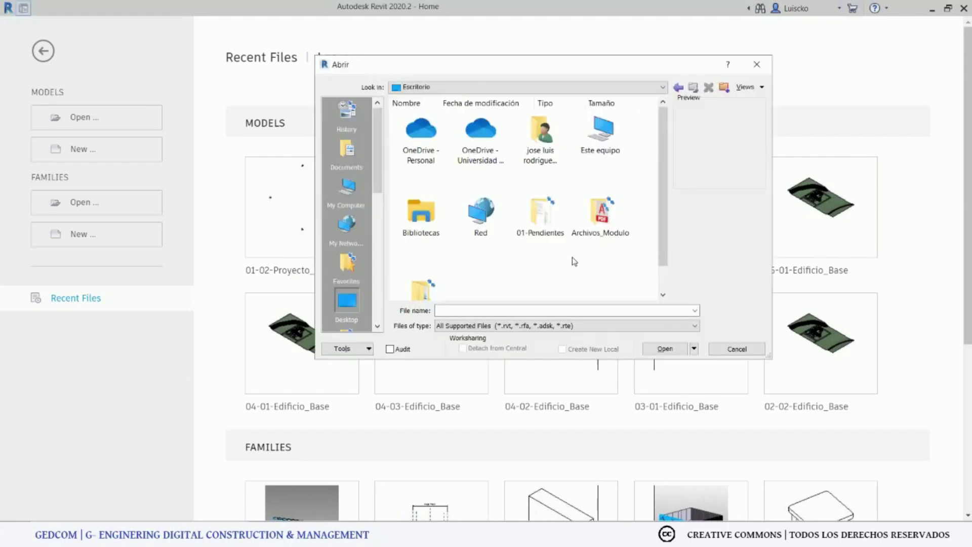
pyautogui.doubleClick(608, 222)
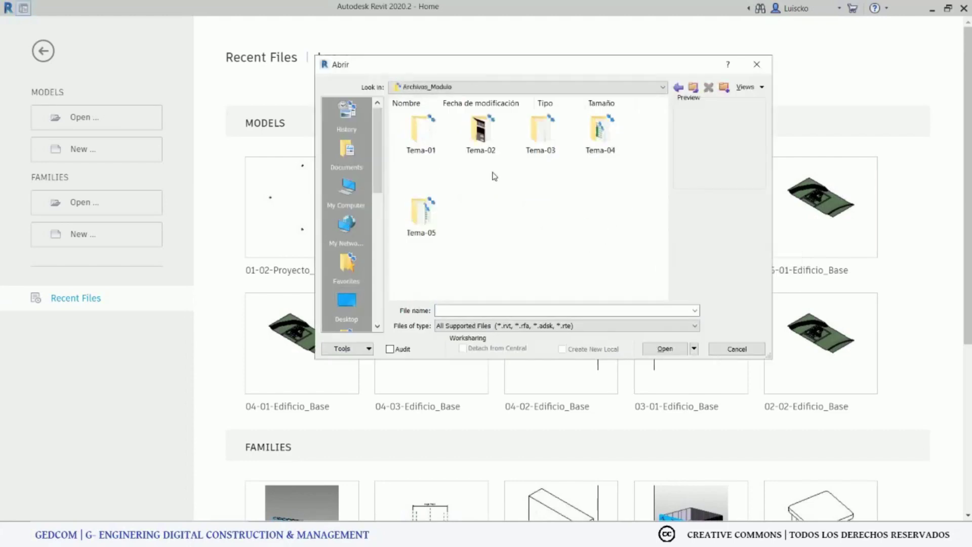
pyautogui.doubleClick(477, 144)
pyautogui.click(433, 137)
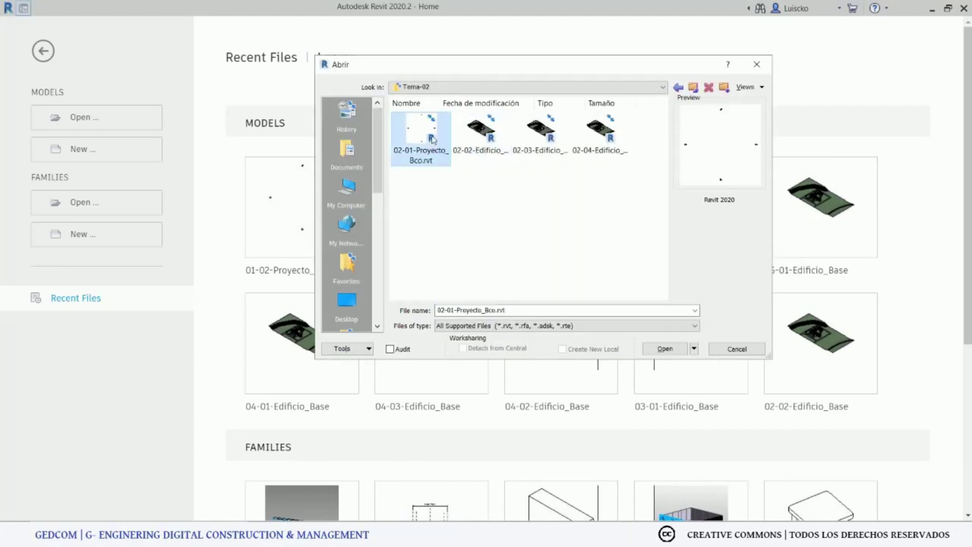
pyautogui.click(668, 349)
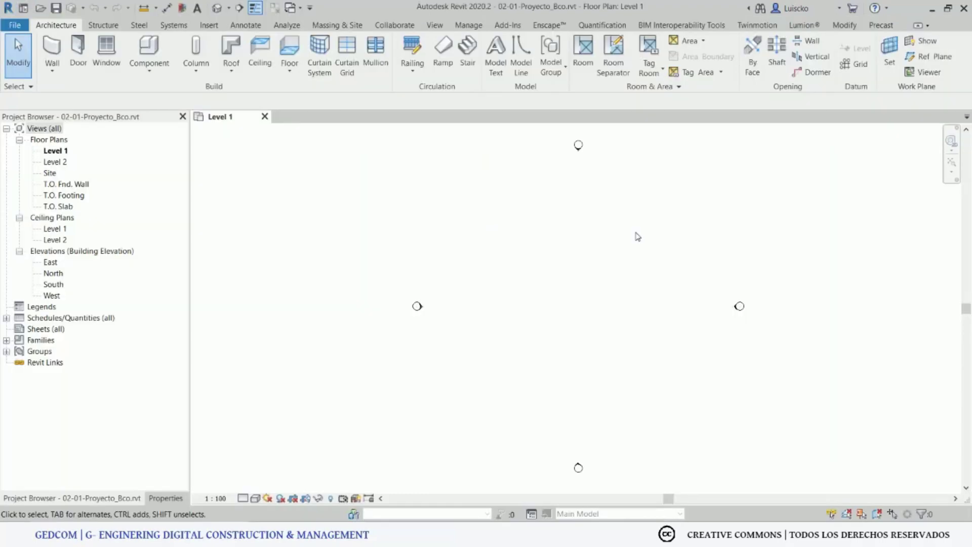
pyautogui.click(471, 25)
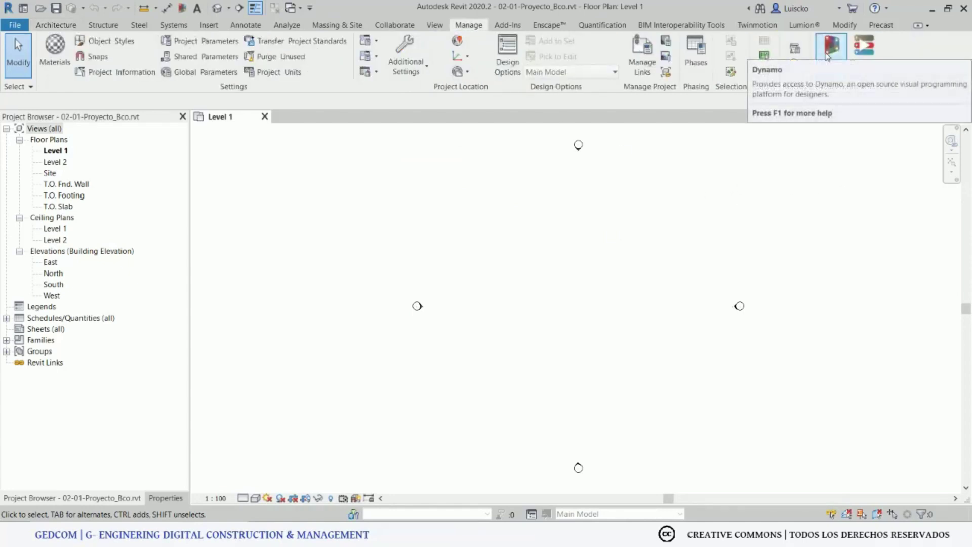
# Step: Launch Dynamo and open the 02-01a-Variables.dyn graph from Tema-02
pyautogui.click(827, 55)
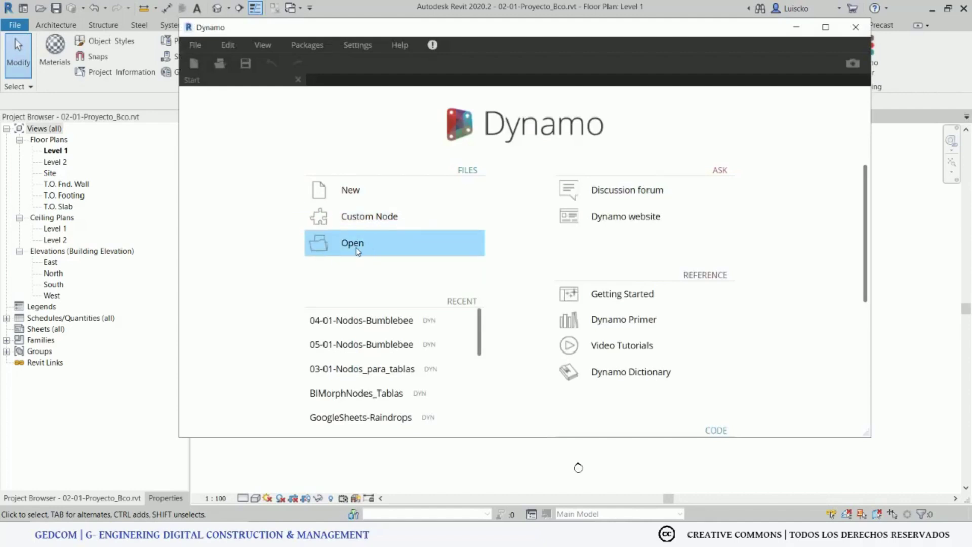
pyautogui.click(357, 249)
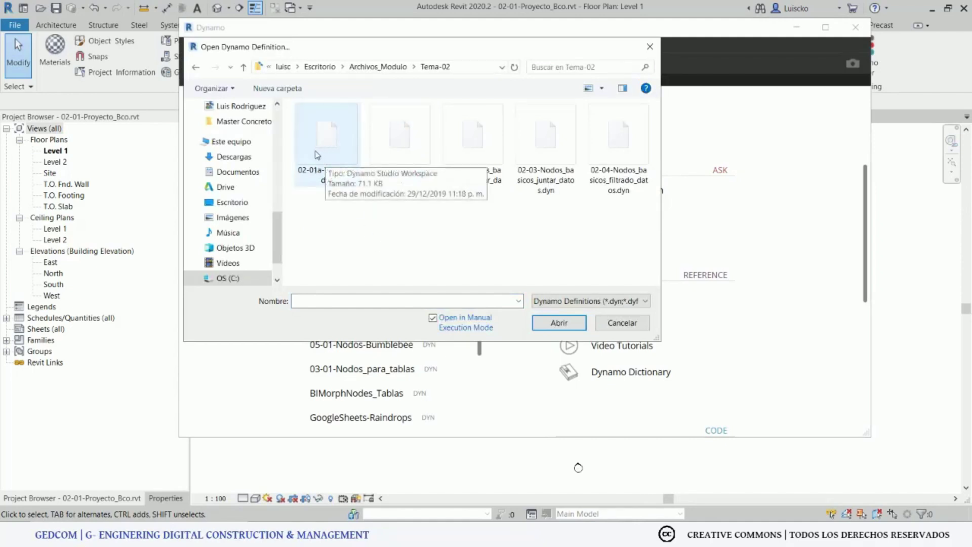
pyautogui.click(317, 155)
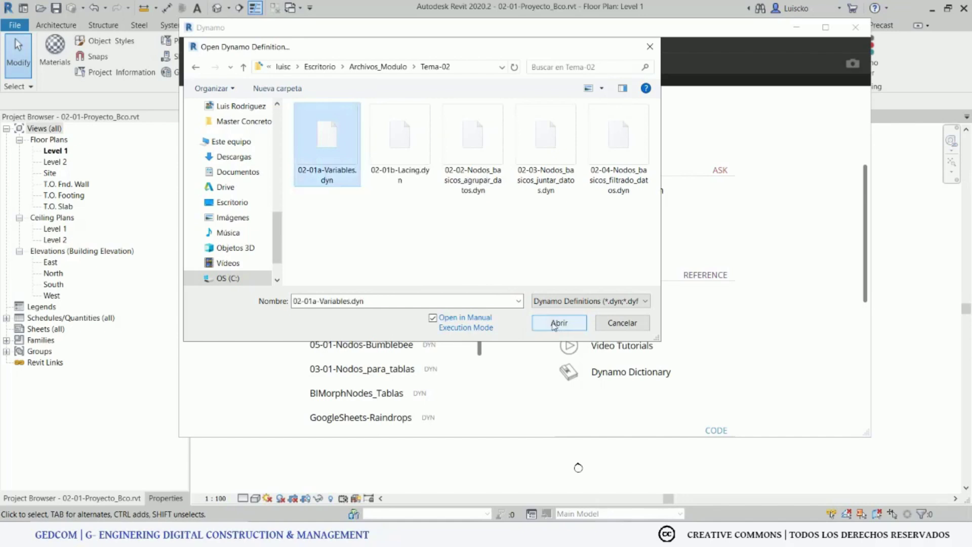
pyautogui.click(554, 323)
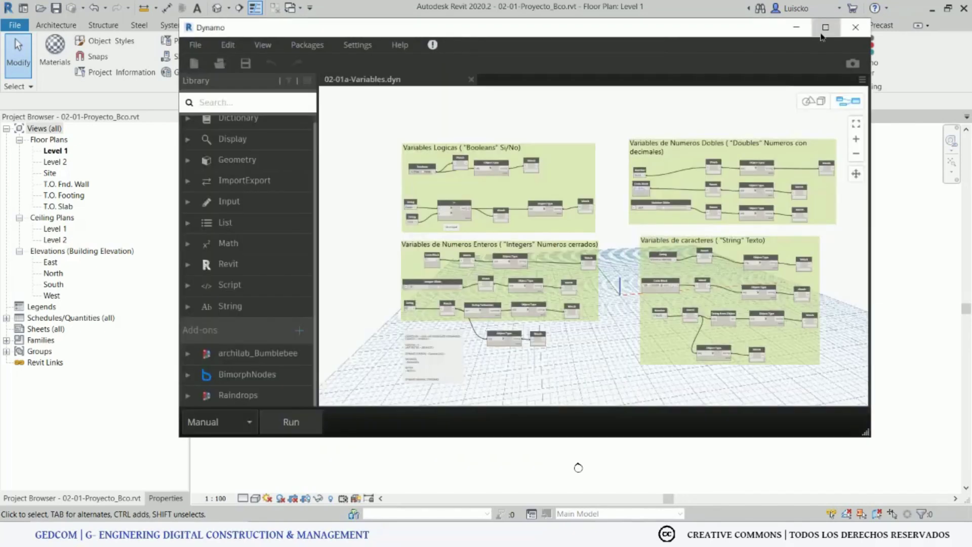
# Step: Run the Variables graph and nudge the Variables Logicas (Booleans) group slightly up
pyautogui.moveTo(222, 172); pyautogui.dragTo(238, 187, button='middle')
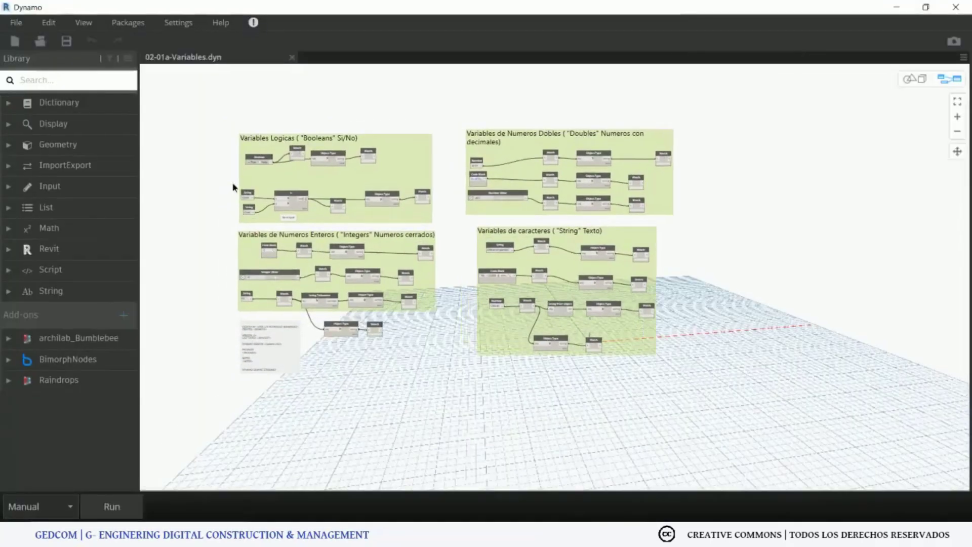
pyautogui.click(108, 514)
pyautogui.scroll(4, 162, 280)
pyautogui.scroll(2, 296, 307)
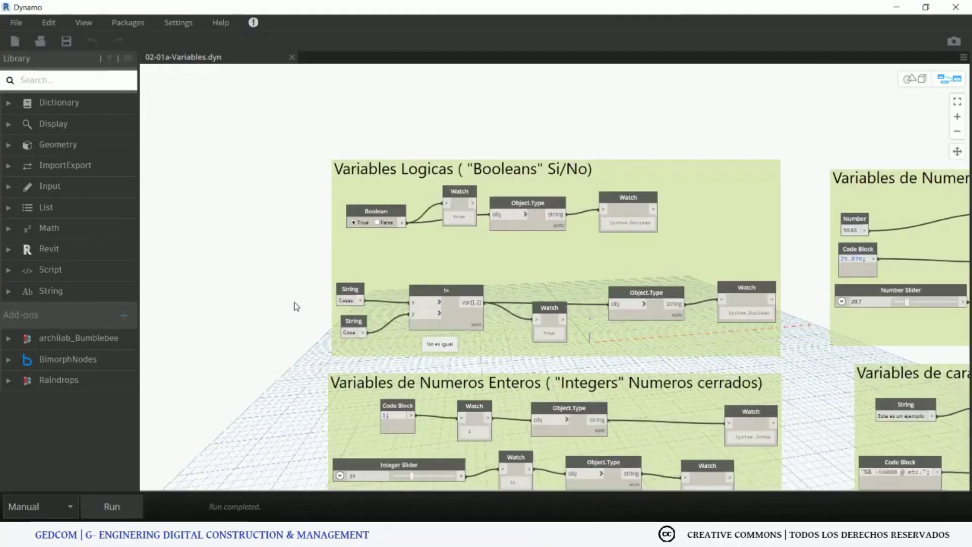
pyautogui.moveTo(407, 269); pyautogui.dragTo(403, 234)
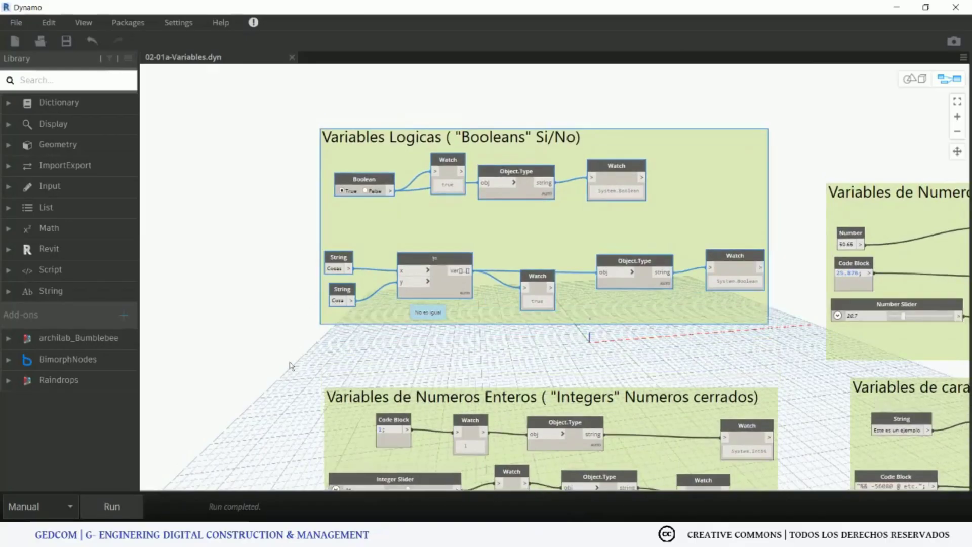
pyautogui.moveTo(306, 319); pyautogui.dragTo(306, 374, button='middle')
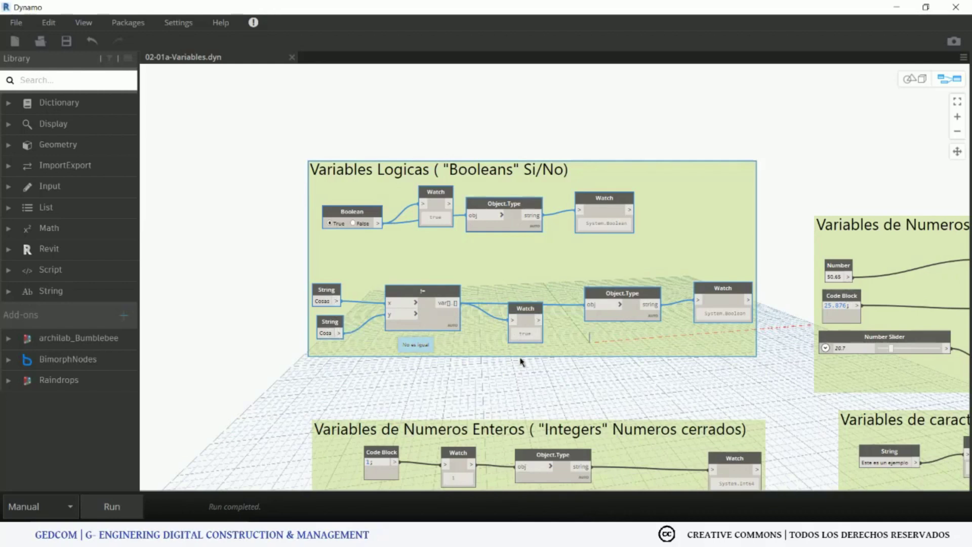
# Step: Align the Integers group's String.ToNumber, lower Object.Type and System.String Watch nodes
pyautogui.scroll(-2, 636, 397)
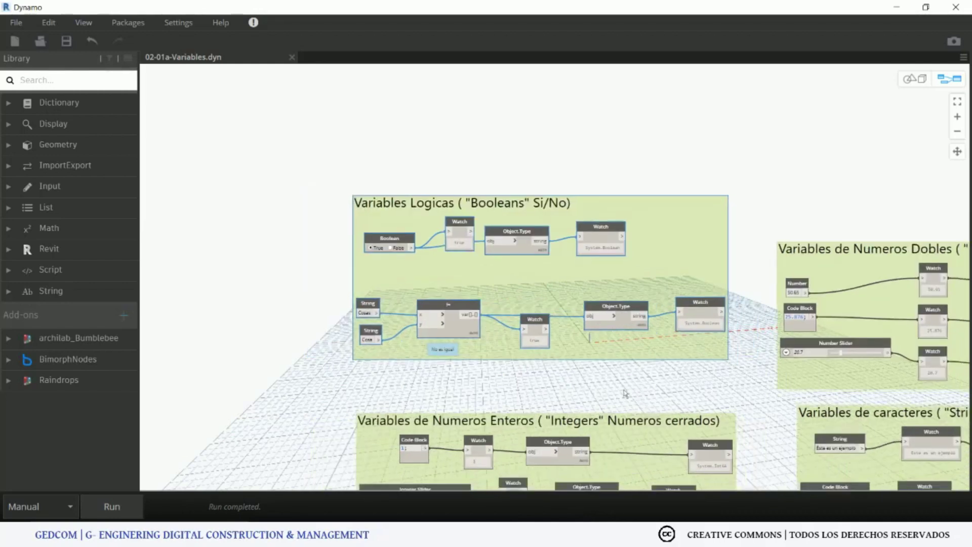
pyautogui.scroll(-1, 488, 441)
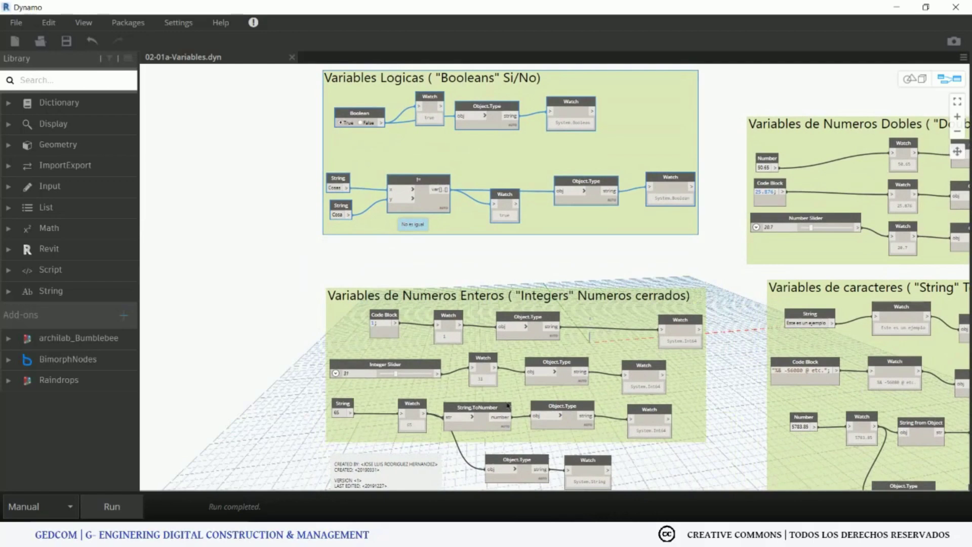
pyautogui.scroll(1, 507, 304)
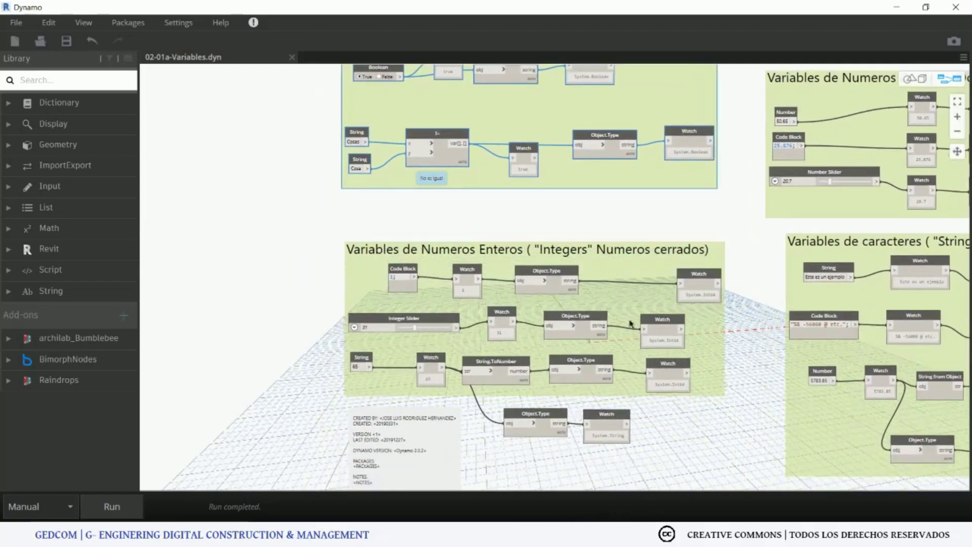
pyautogui.scroll(1, 557, 254)
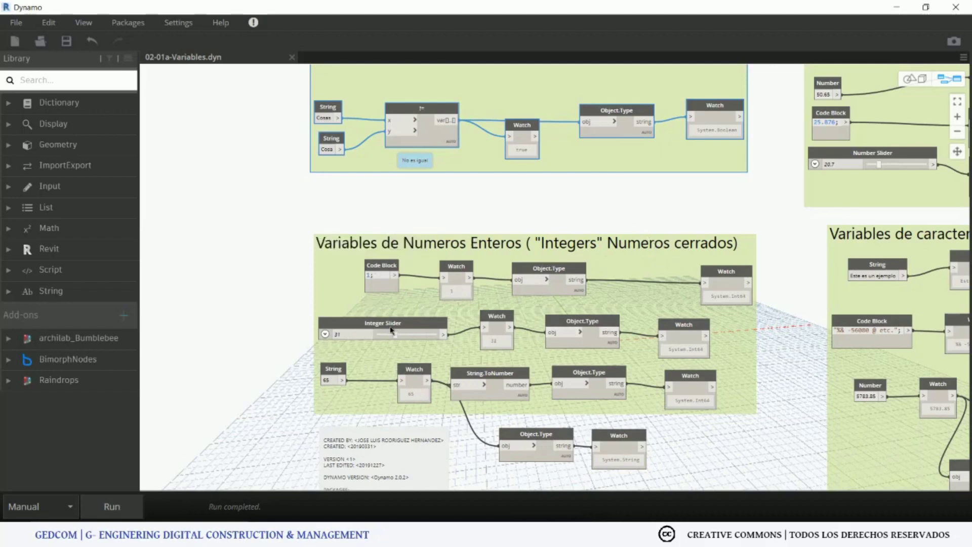
pyautogui.moveTo(447, 397); pyautogui.dragTo(368, 394, button='middle')
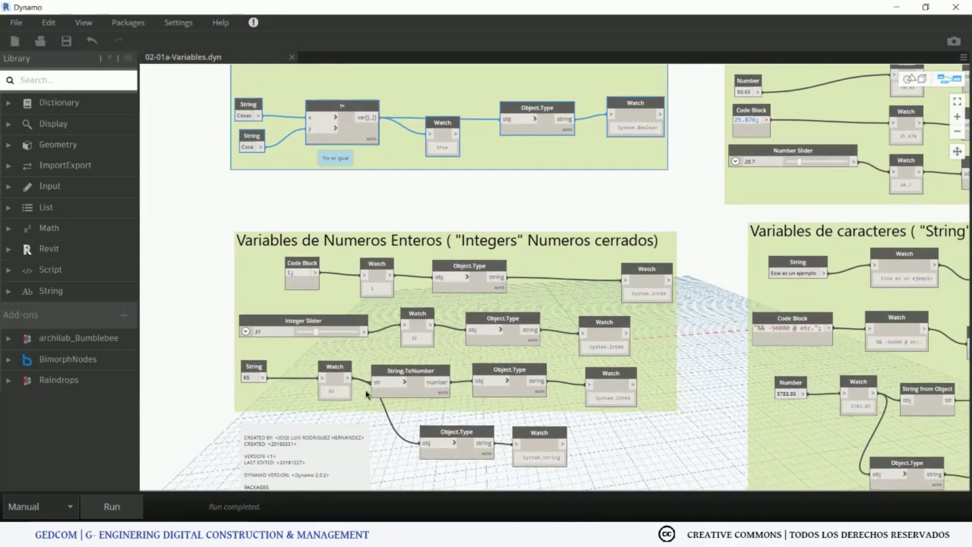
pyautogui.moveTo(407, 378); pyautogui.dragTo(398, 374)
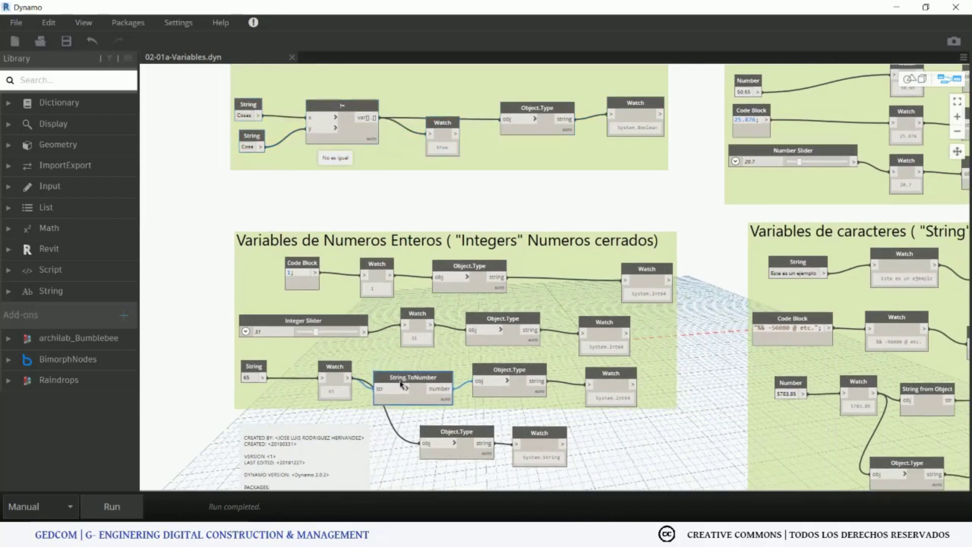
pyautogui.scroll(1, 341, 284)
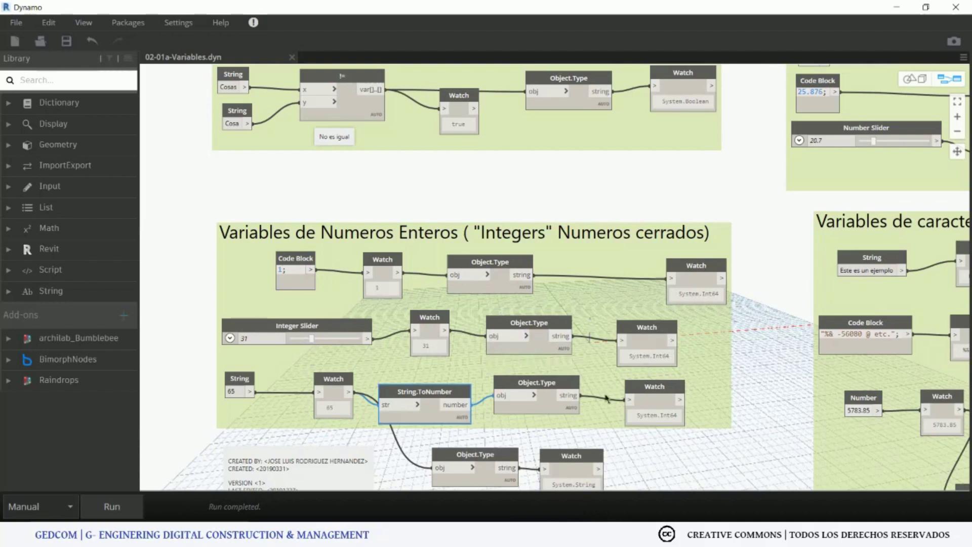
pyautogui.scroll(1, 607, 400)
pyautogui.scroll(2, 379, 347)
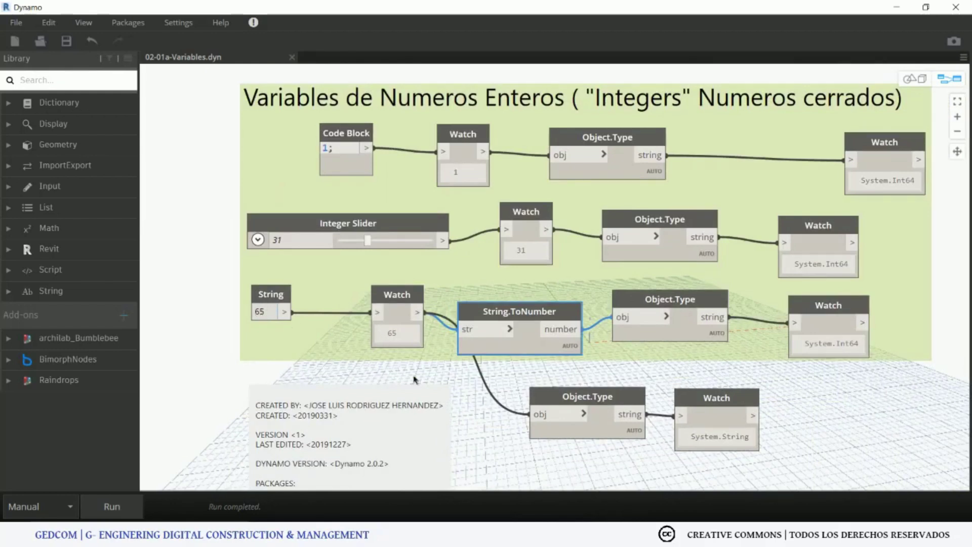
pyautogui.moveTo(586, 402); pyautogui.dragTo(568, 402)
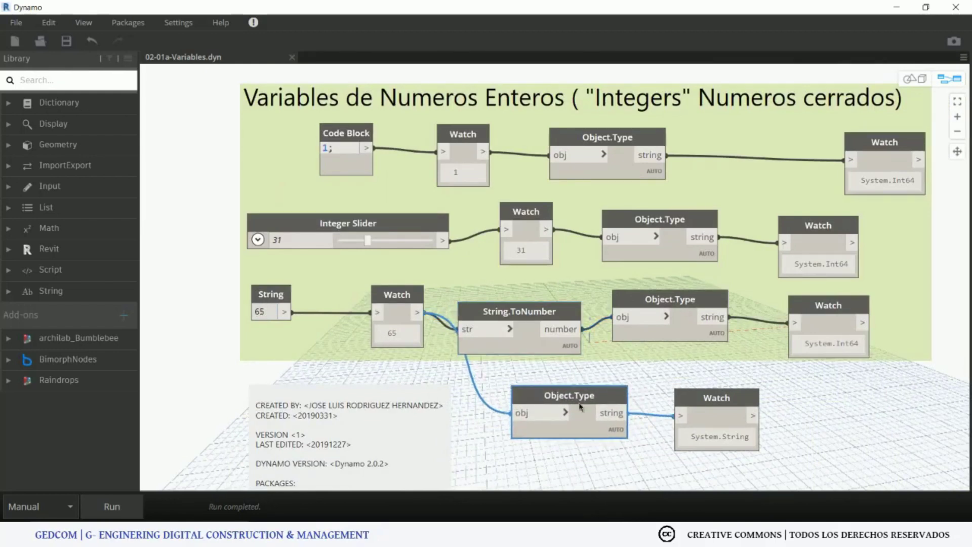
pyautogui.moveTo(705, 405); pyautogui.dragTo(684, 403)
pyautogui.moveTo(533, 318)
pyautogui.mouseDown()
pyautogui.moveTo(531, 295)
pyautogui.moveTo(534, 304)
pyautogui.mouseUp()
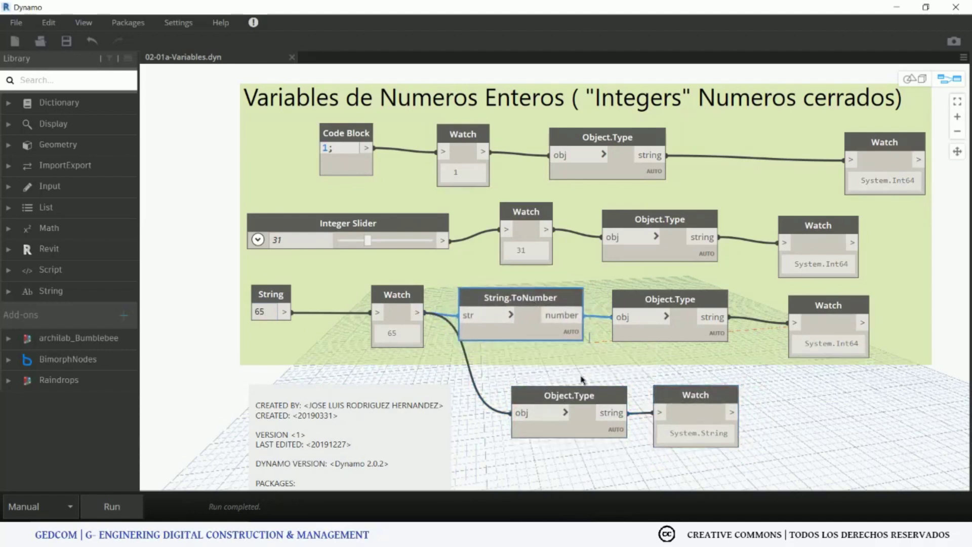
# Step: Zoom out to all four groups and raise the Doubles group level with Booleans
pyautogui.moveTo(582, 379); pyautogui.dragTo(617, 290, button='middle')
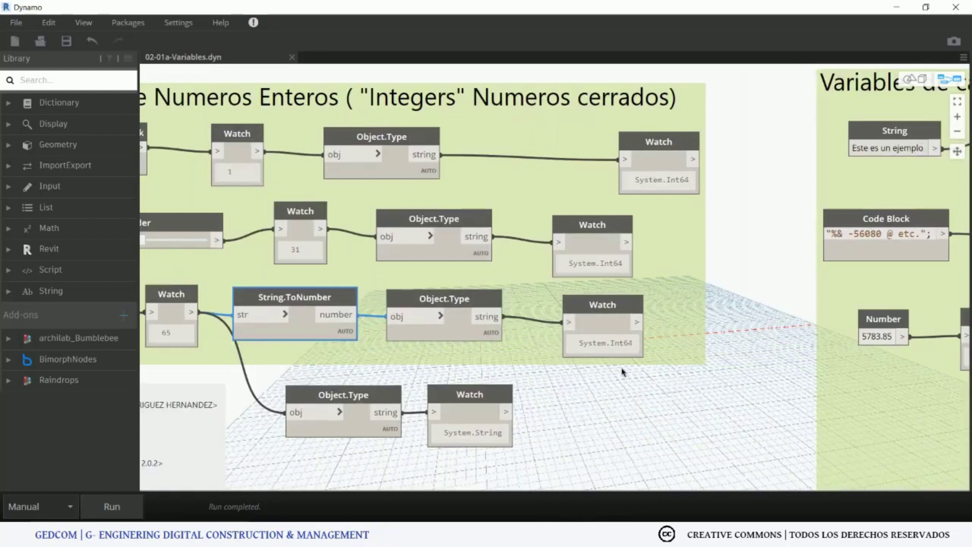
pyautogui.scroll(-2, 622, 372)
pyautogui.scroll(-3, 673, 367)
pyautogui.moveTo(739, 274)
pyautogui.mouseDown(button='middle')
pyautogui.moveTo(540, 370)
pyautogui.moveTo(418, 471)
pyautogui.mouseUp(button='middle')
pyautogui.moveTo(456, 355); pyautogui.dragTo(453, 309)
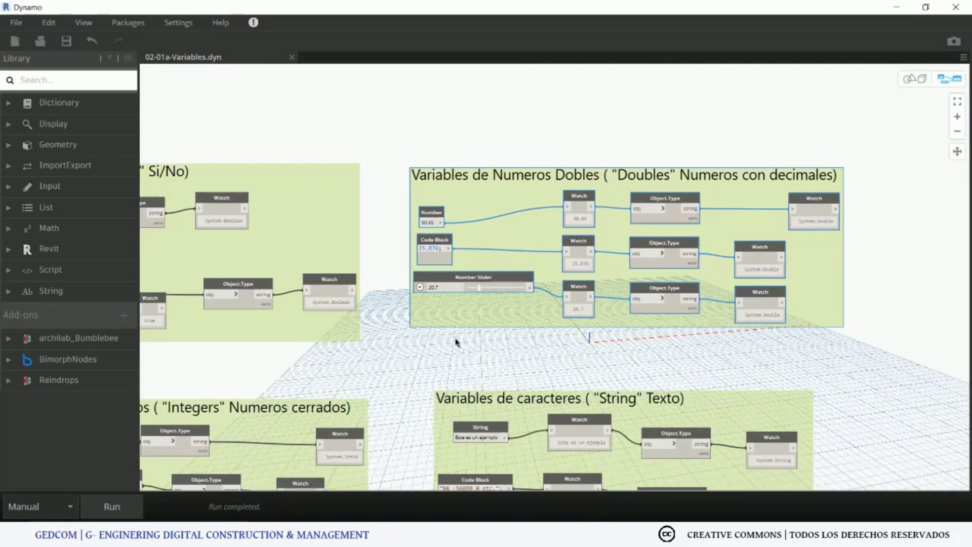
pyautogui.moveTo(502, 198); pyautogui.dragTo(499, 199)
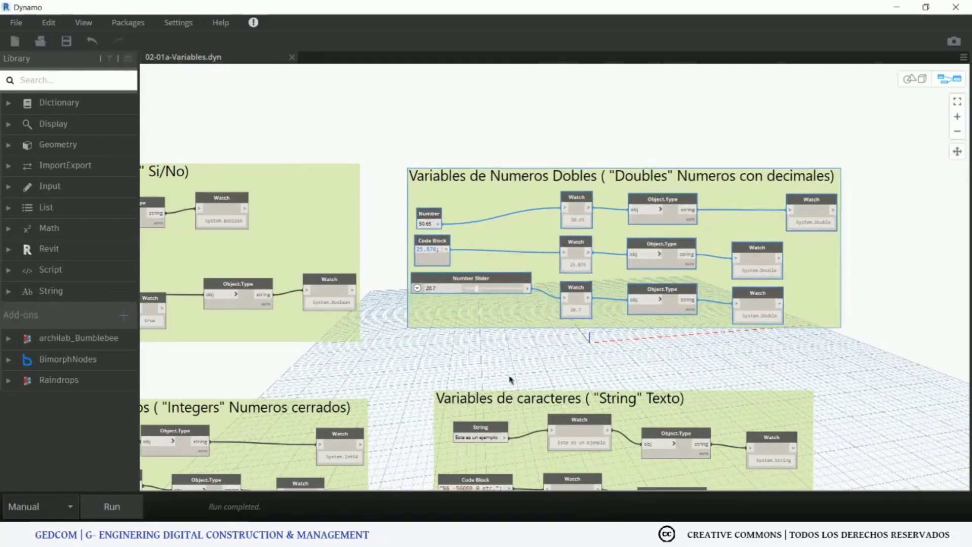
pyautogui.moveTo(527, 359); pyautogui.dragTo(482, 373, button='middle')
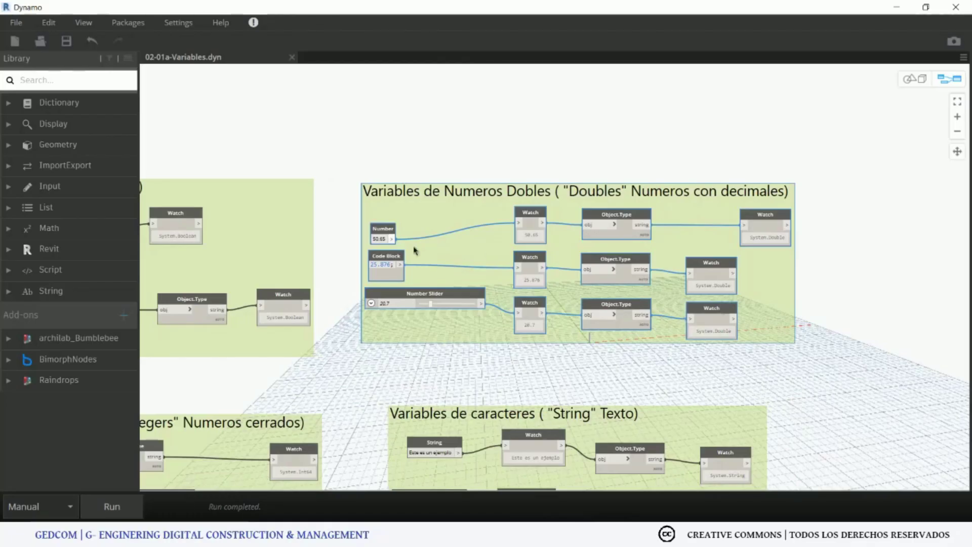
pyautogui.scroll(3, 415, 252)
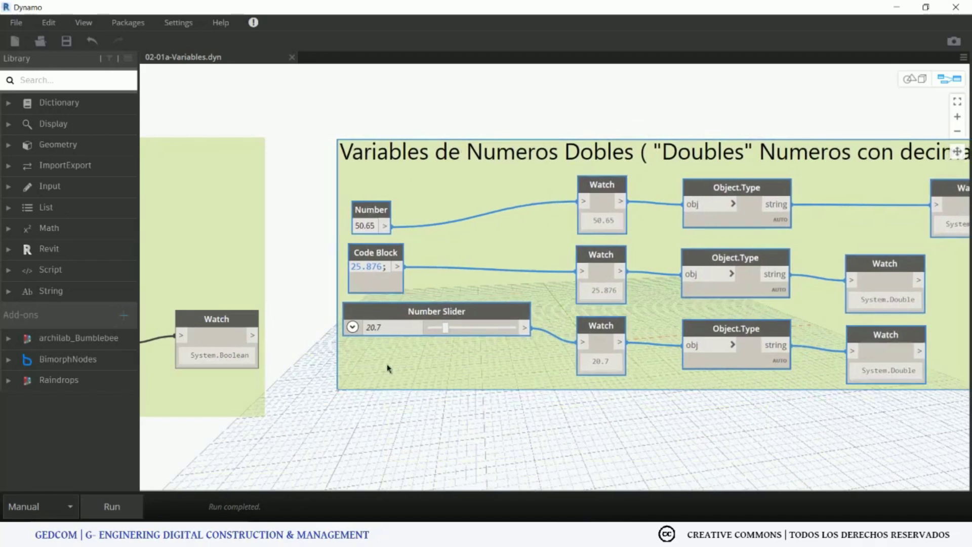
pyautogui.moveTo(434, 430); pyautogui.dragTo(387, 420, button='middle')
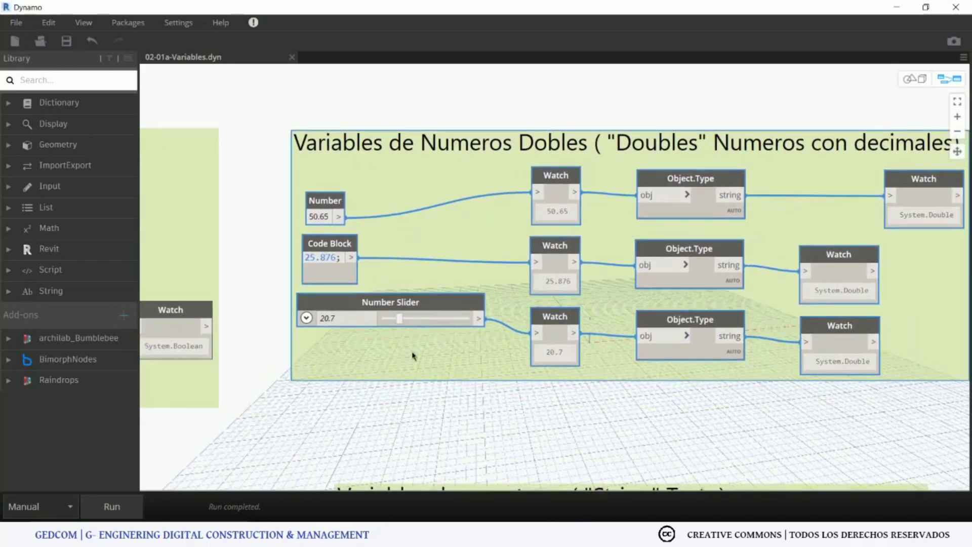
pyautogui.moveTo(571, 422); pyautogui.dragTo(436, 436, button='middle')
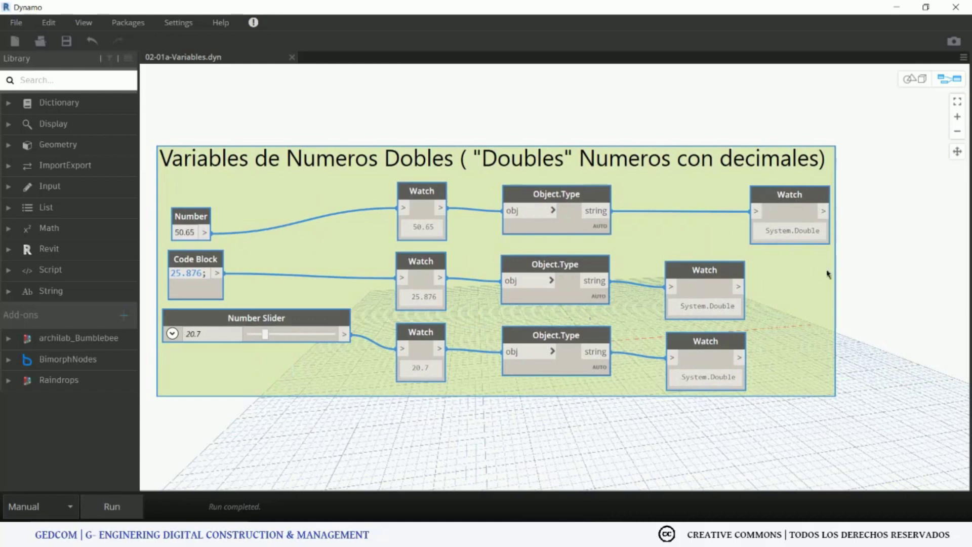
pyautogui.moveTo(688, 464); pyautogui.dragTo(736, 400, button='middle')
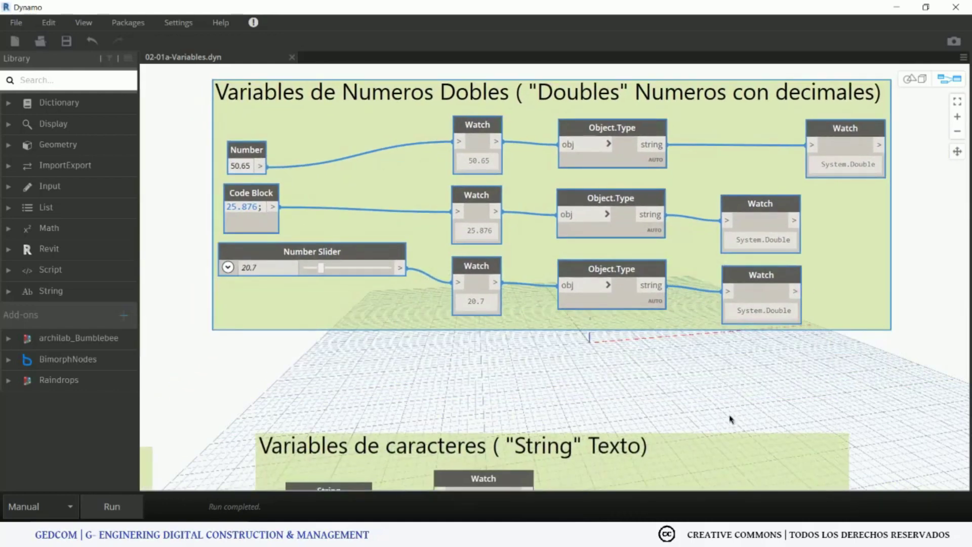
pyautogui.scroll(-1, 734, 397)
pyautogui.moveTo(339, 376)
pyautogui.mouseDown(button='middle')
pyautogui.moveTo(338, 270)
pyautogui.moveTo(344, 305)
pyautogui.mouseUp(button='middle')
pyautogui.scroll(-3, 344, 305)
pyautogui.scroll(1, 355, 304)
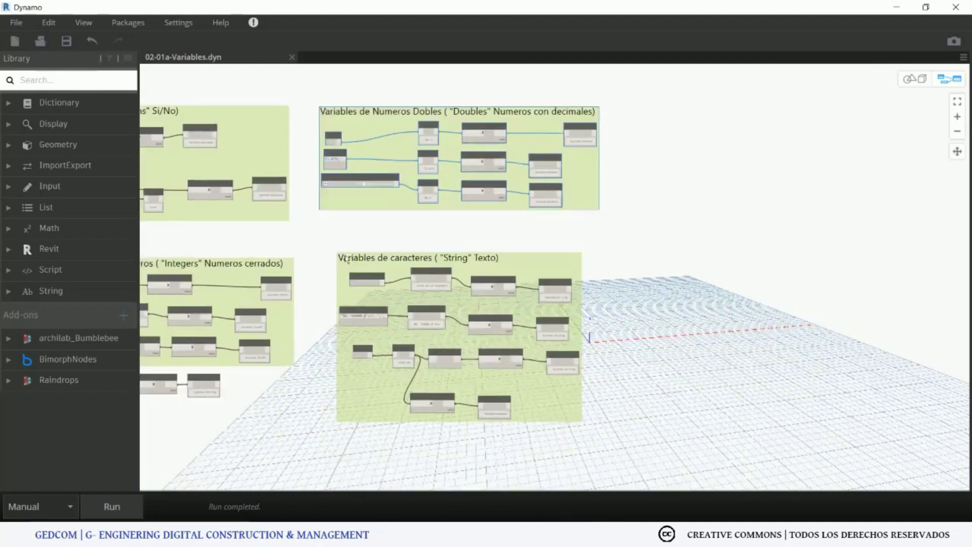
pyautogui.moveTo(400, 324); pyautogui.dragTo(418, 212, button='middle')
pyautogui.scroll(2, 418, 212)
pyautogui.scroll(2, 419, 212)
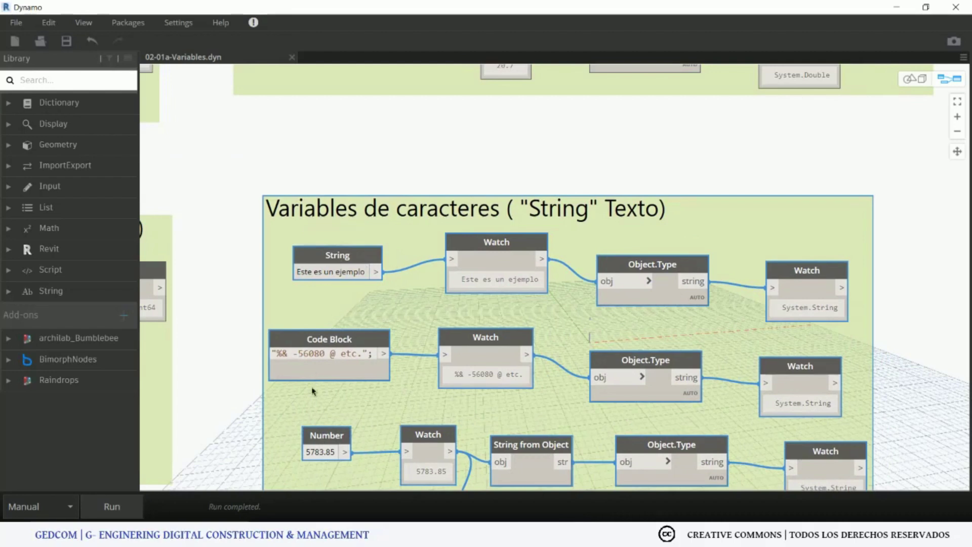
pyautogui.moveTo(241, 405)
pyautogui.mouseDown(button='middle')
pyautogui.moveTo(254, 341)
pyautogui.moveTo(349, 281)
pyautogui.mouseUp(button='middle')
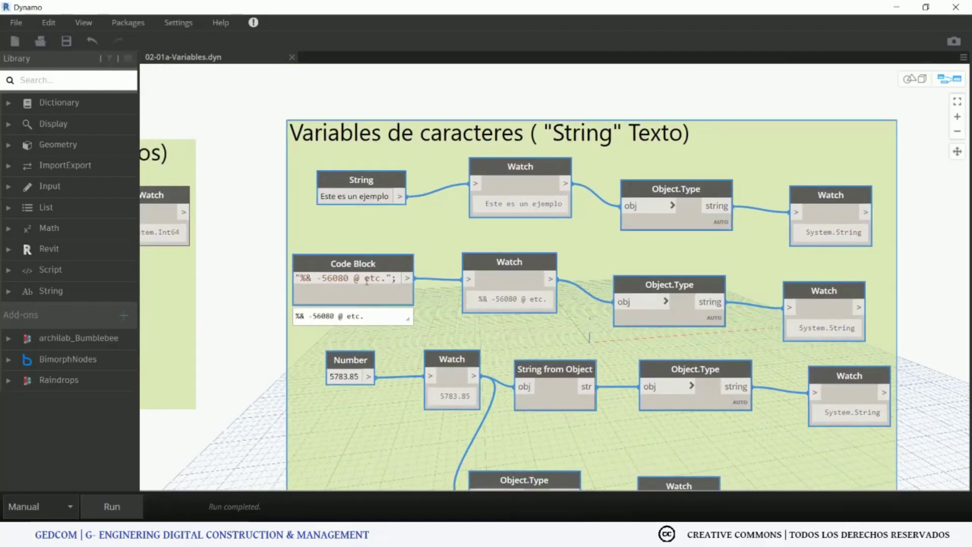
pyautogui.moveTo(330, 331); pyautogui.dragTo(320, 353, button='middle')
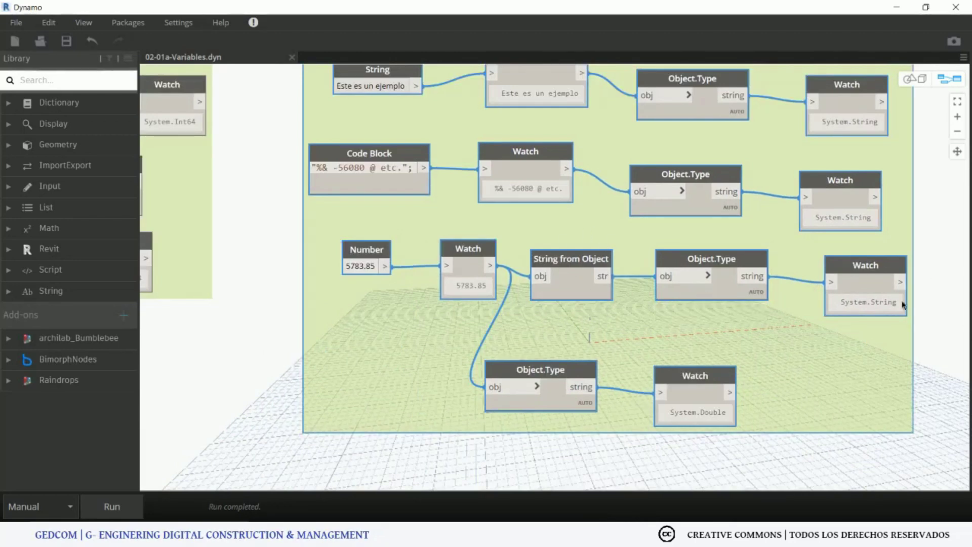
pyautogui.scroll(-3, 329, 353)
pyautogui.moveTo(330, 353); pyautogui.dragTo(511, 413, button='middle')
pyautogui.scroll(-1, 420, 385)
pyautogui.scroll(-1, 510, 412)
pyautogui.scroll(-2, 391, 423)
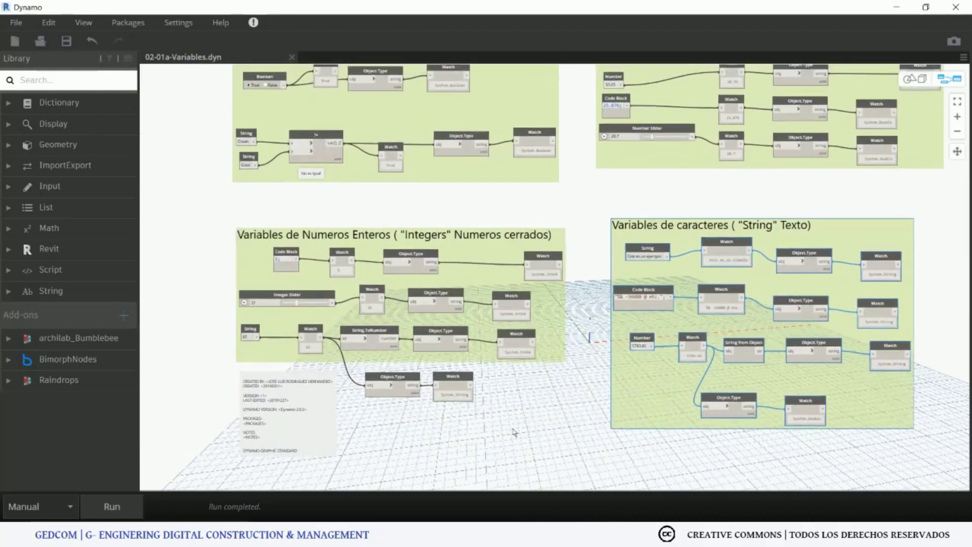
pyautogui.scroll(-1, 271, 301)
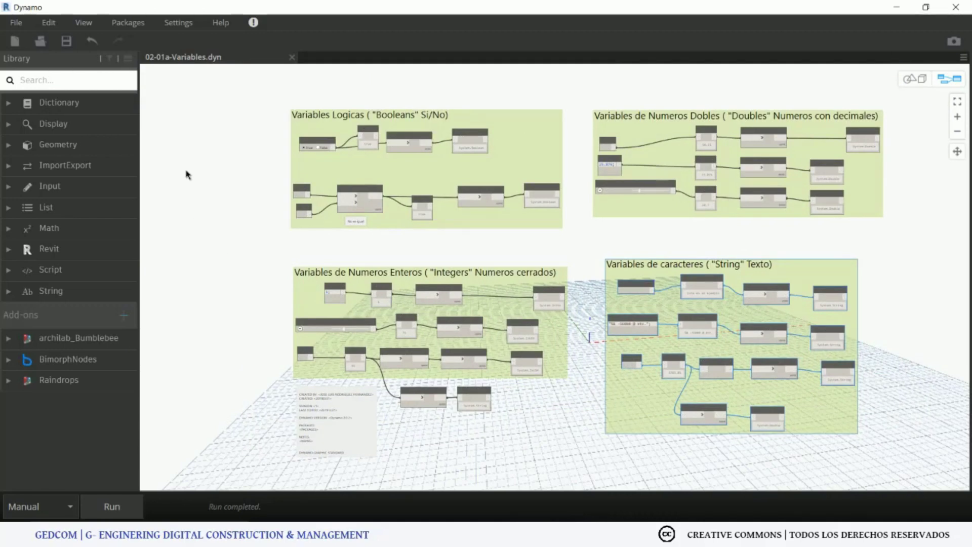
# Step: Close the Variables graph and open 02-01b-Lacing.dyn
pyautogui.click(292, 59)
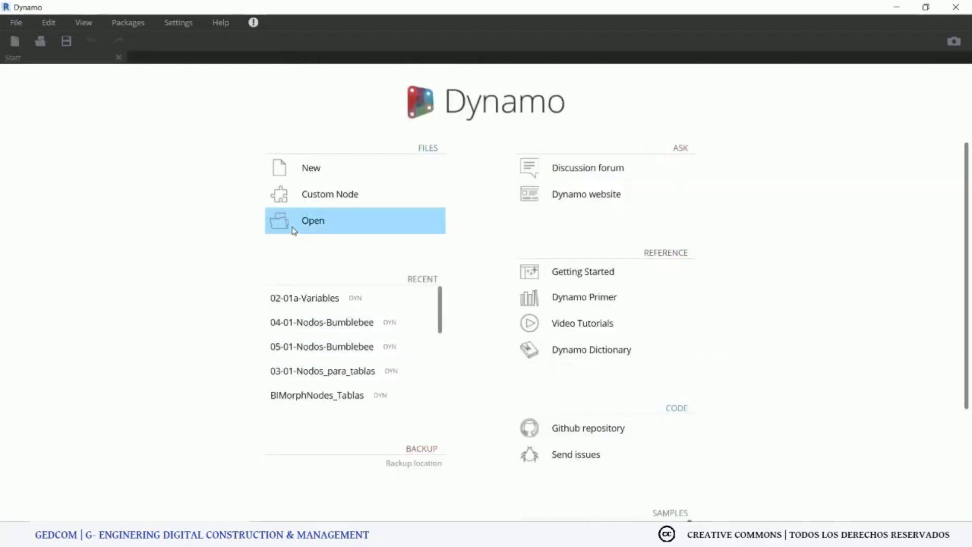
pyautogui.click(293, 231)
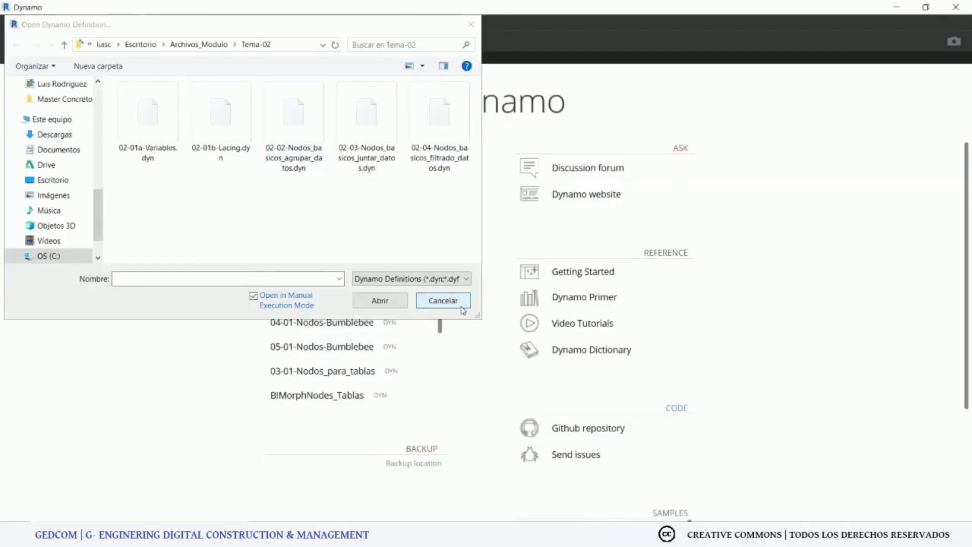
pyautogui.click(211, 139)
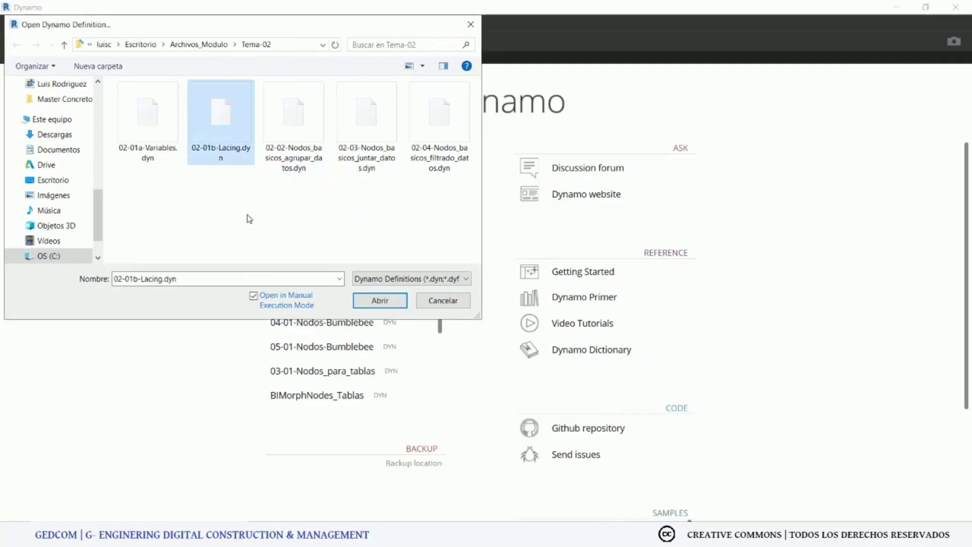
pyautogui.click(380, 301)
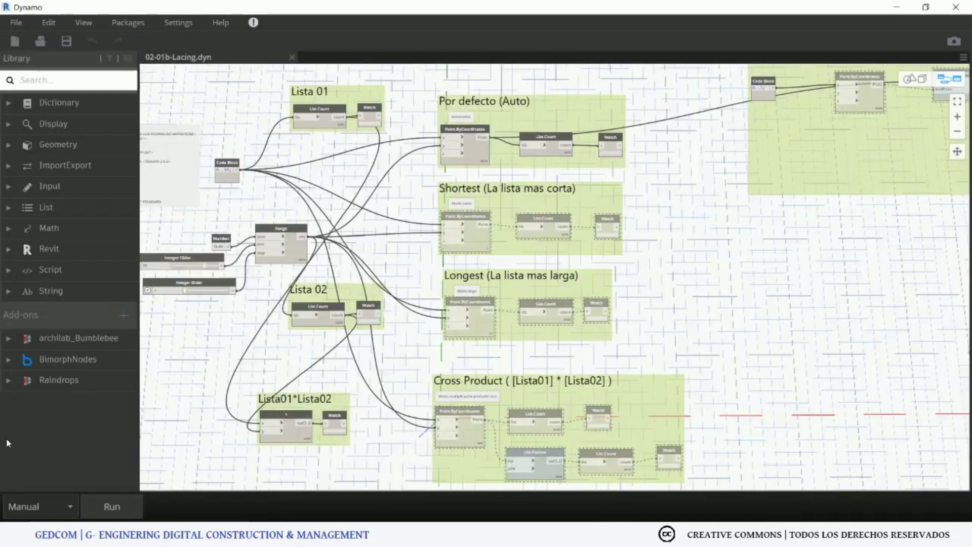
# Step: Set the run mode to Automatic and inspect the Range output and the lacing groups
pyautogui.click(42, 505)
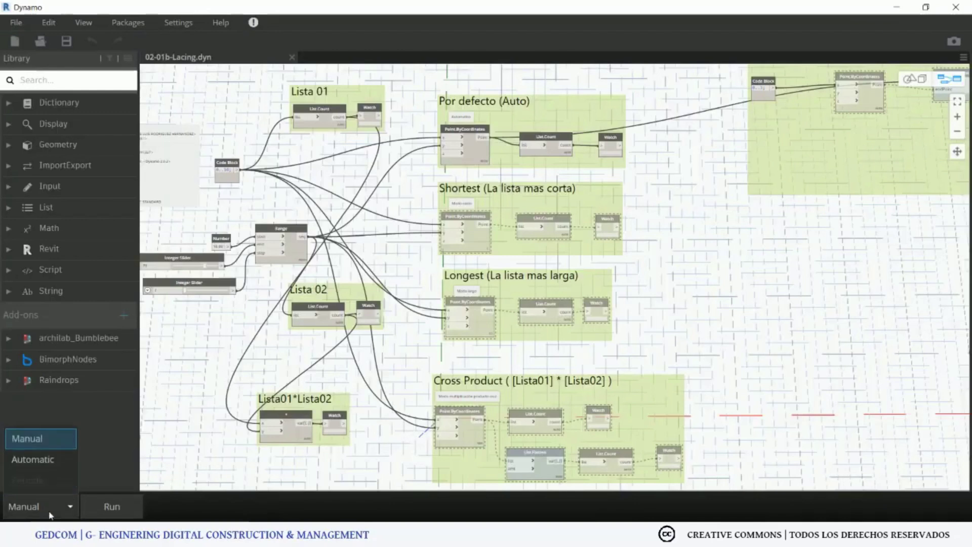
pyautogui.click(28, 464)
pyautogui.moveTo(377, 259); pyautogui.dragTo(530, 315, button='middle')
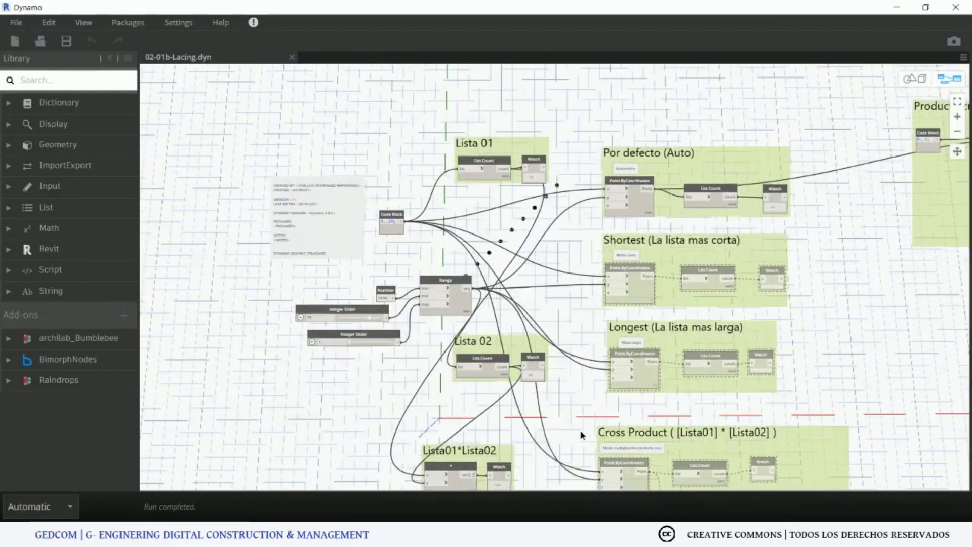
pyautogui.scroll(2, 530, 309)
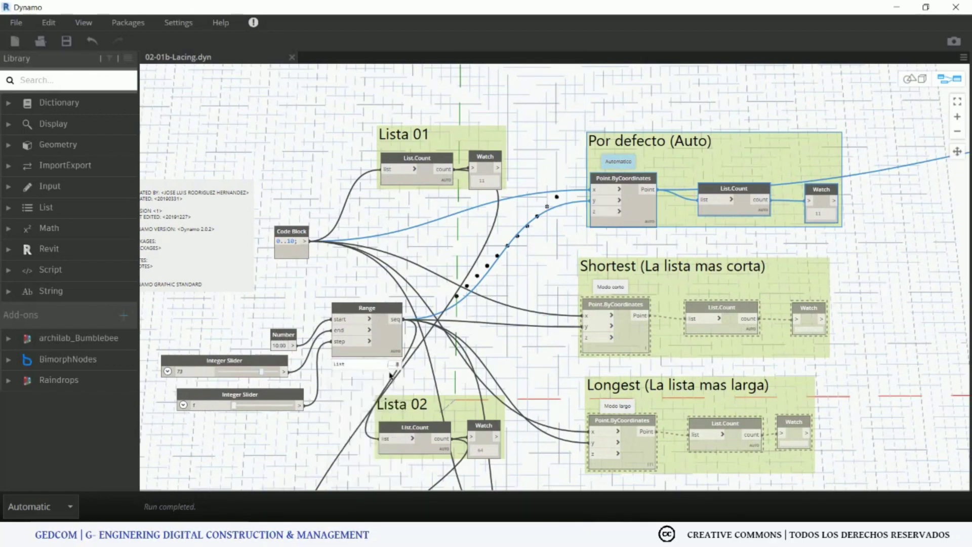
pyautogui.click(390, 356)
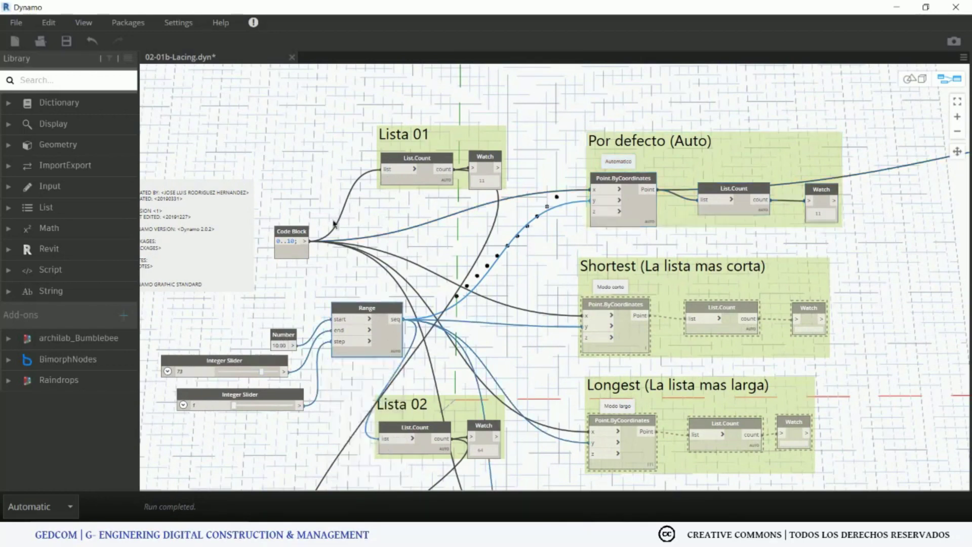
pyautogui.moveTo(292, 241)
pyautogui.moveTo(301, 266)
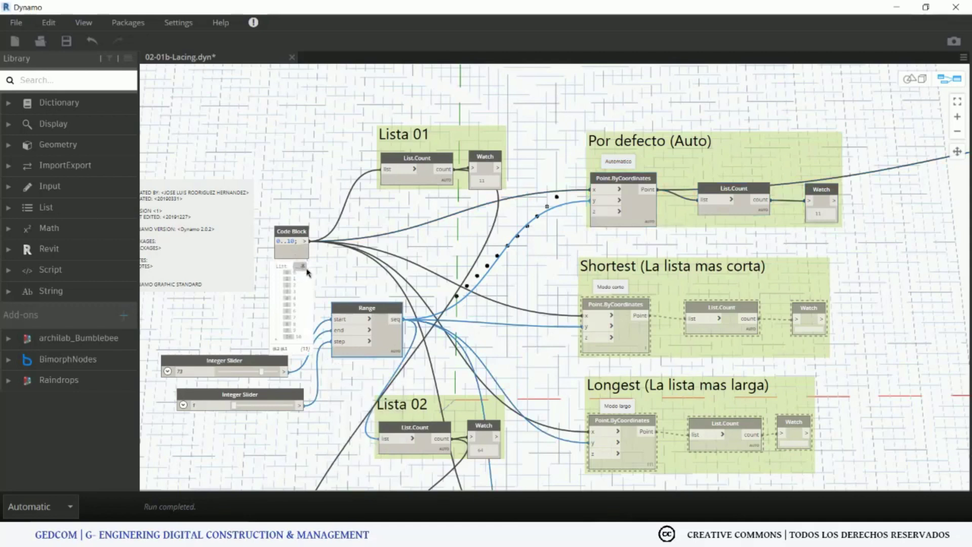
pyautogui.moveTo(729, 223); pyautogui.dragTo(573, 243, button='middle')
pyautogui.scroll(1, 556, 235)
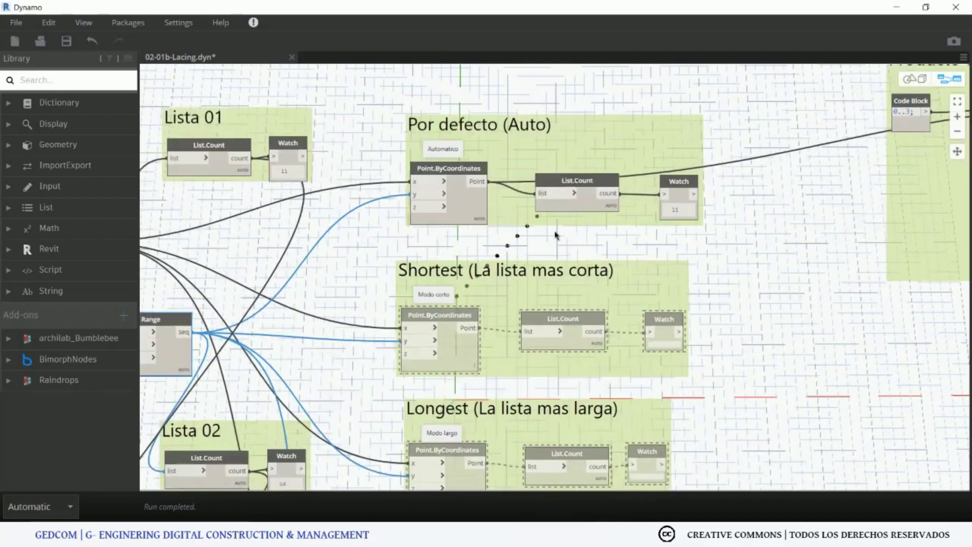
pyautogui.moveTo(458, 252); pyautogui.dragTo(410, 260, button='middle')
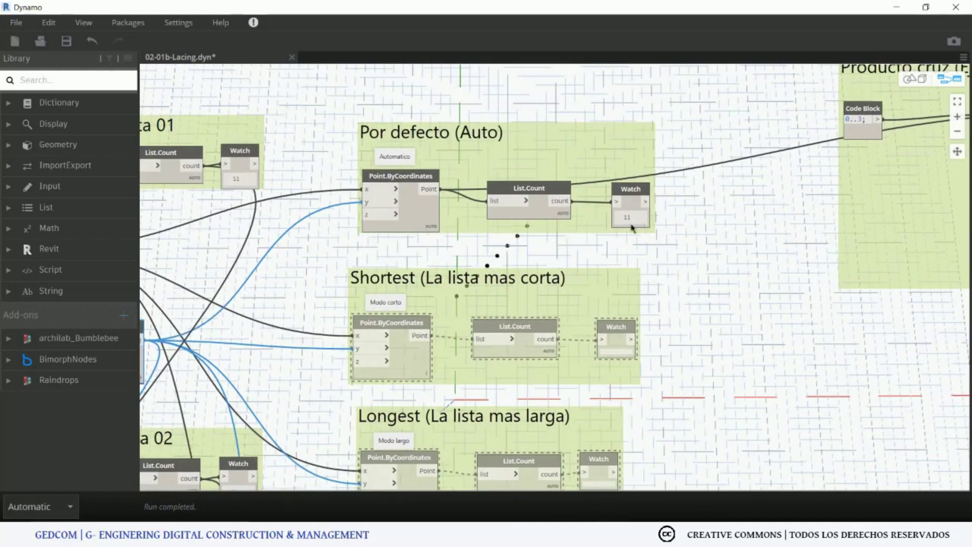
pyautogui.moveTo(159, 146); pyautogui.dragTo(299, 120, button='middle')
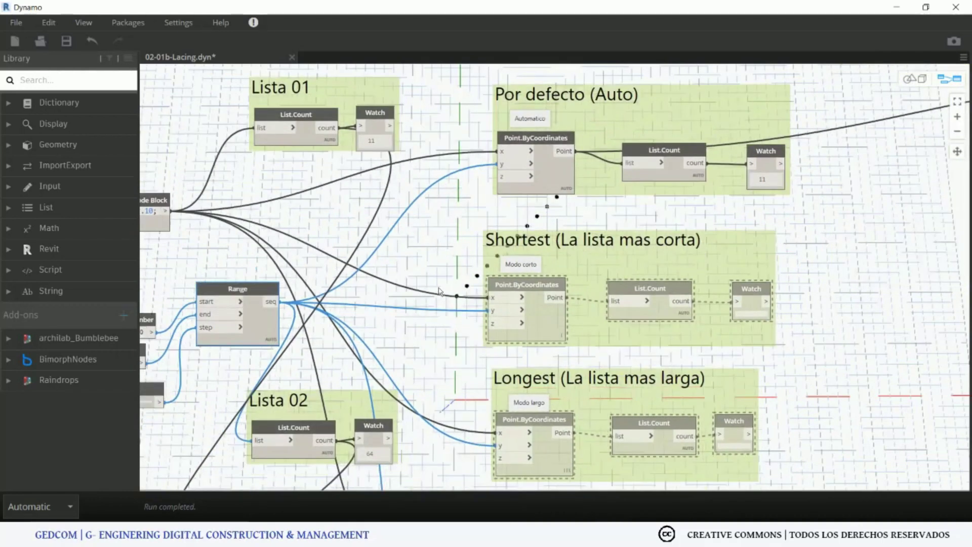
pyautogui.moveTo(459, 332); pyautogui.dragTo(467, 264, button='middle')
# Step: Freeze the Por defecto Point.ByCoordinates node and unfreeze the Shortest one
pyautogui.rightClick(565, 118)
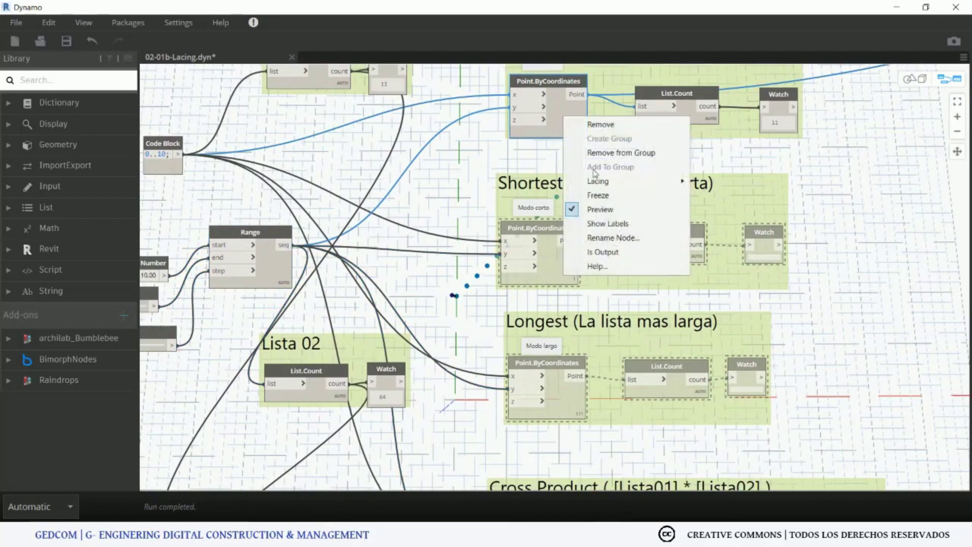
pyautogui.click(592, 197)
pyautogui.rightClick(557, 274)
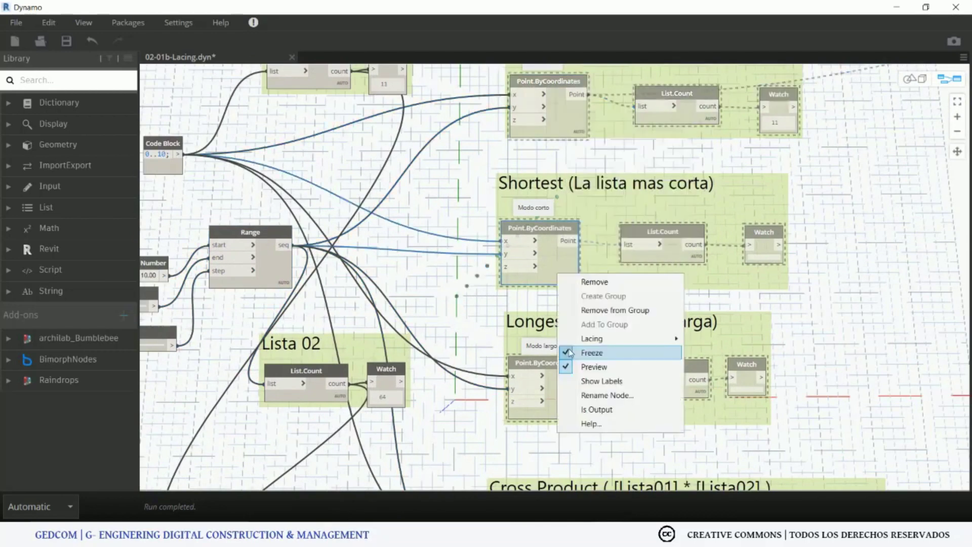
pyautogui.click(569, 353)
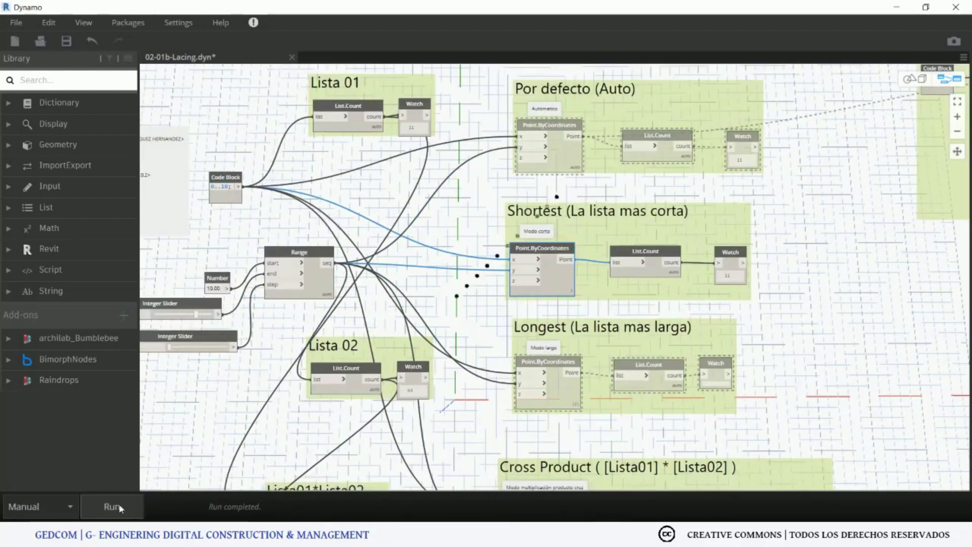
# Step: Reselect Automatic run mode, shift the Shortest group slightly right, and recheck its point node options
pyautogui.click(53, 508)
pyautogui.click(23, 468)
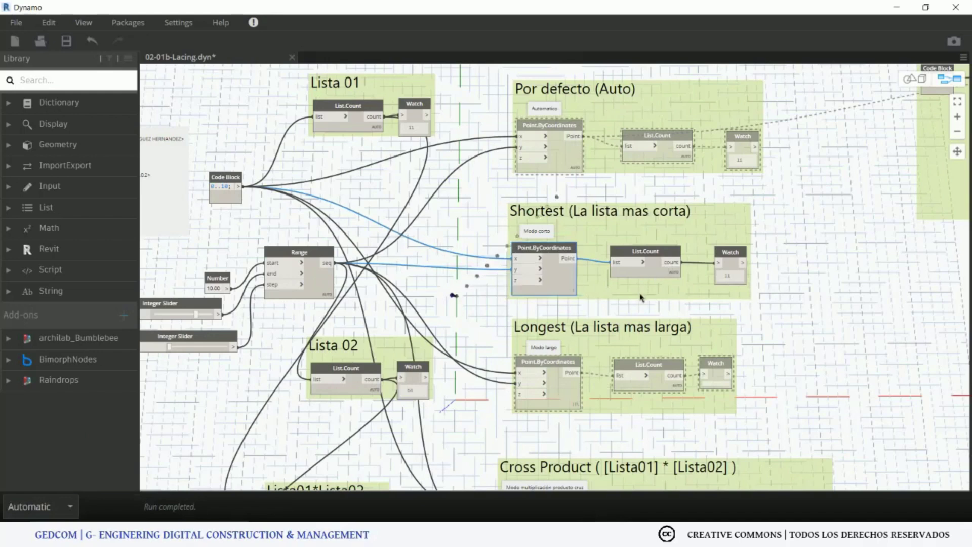
pyautogui.moveTo(638, 293); pyautogui.dragTo(586, 292, button='middle')
pyautogui.moveTo(600, 217); pyautogui.dragTo(615, 215)
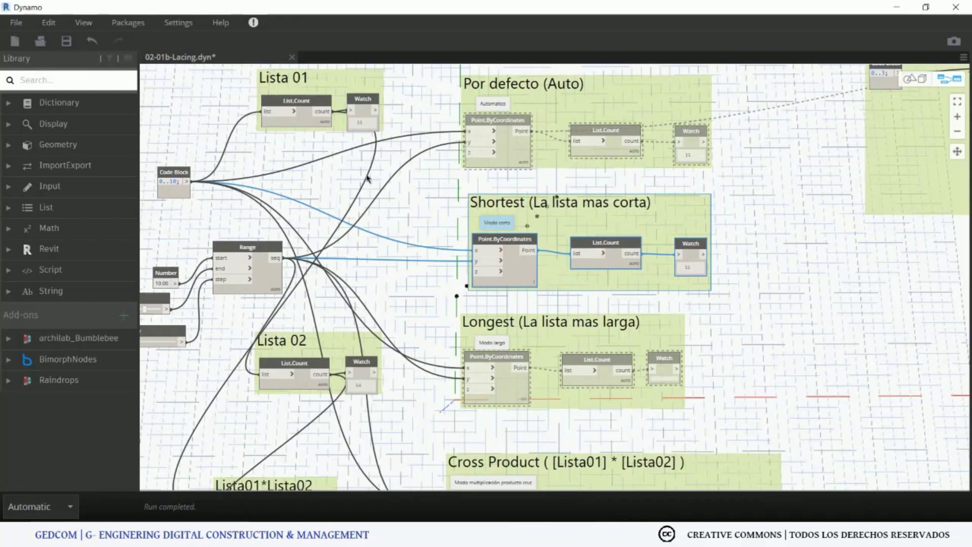
pyautogui.moveTo(540, 308); pyautogui.dragTo(554, 280, button='middle')
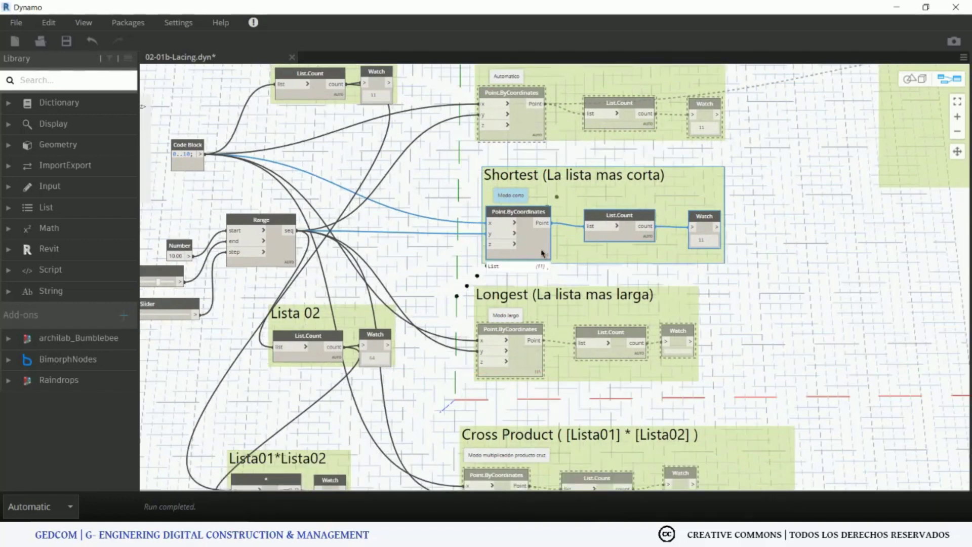
pyautogui.rightClick(539, 252)
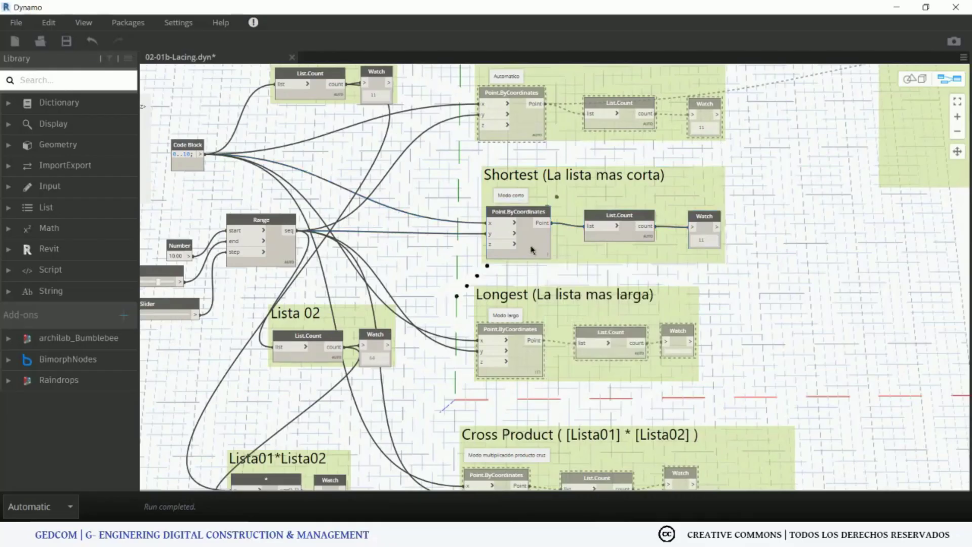
pyautogui.rightClick(533, 245)
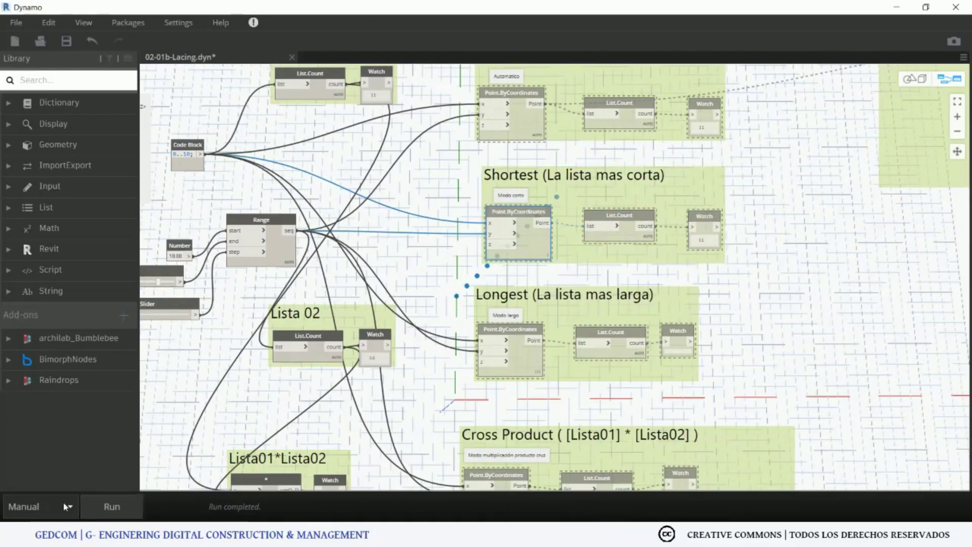
# Step: Unfreeze the Longest Point.ByCoordinates node and run the graph to preview its points
pyautogui.rightClick(525, 358)
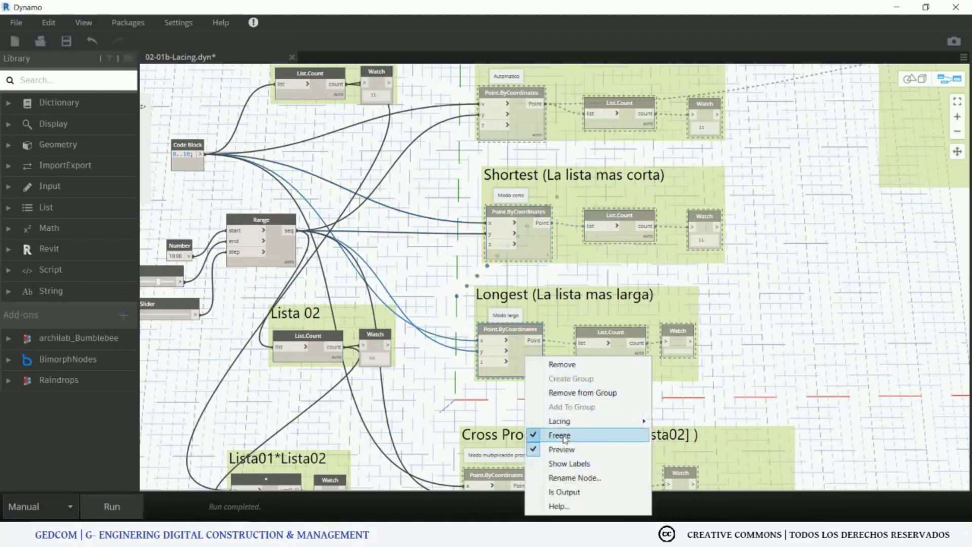
pyautogui.click(565, 436)
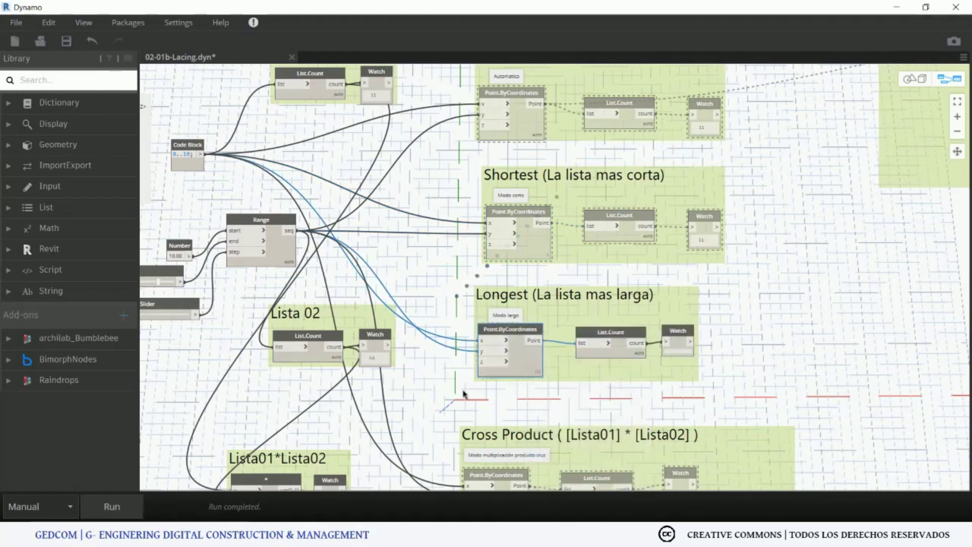
pyautogui.click(111, 506)
pyautogui.moveTo(931, 340); pyautogui.dragTo(681, 280, button='middle')
pyautogui.moveTo(488, 276); pyautogui.dragTo(844, 317, button='middle')
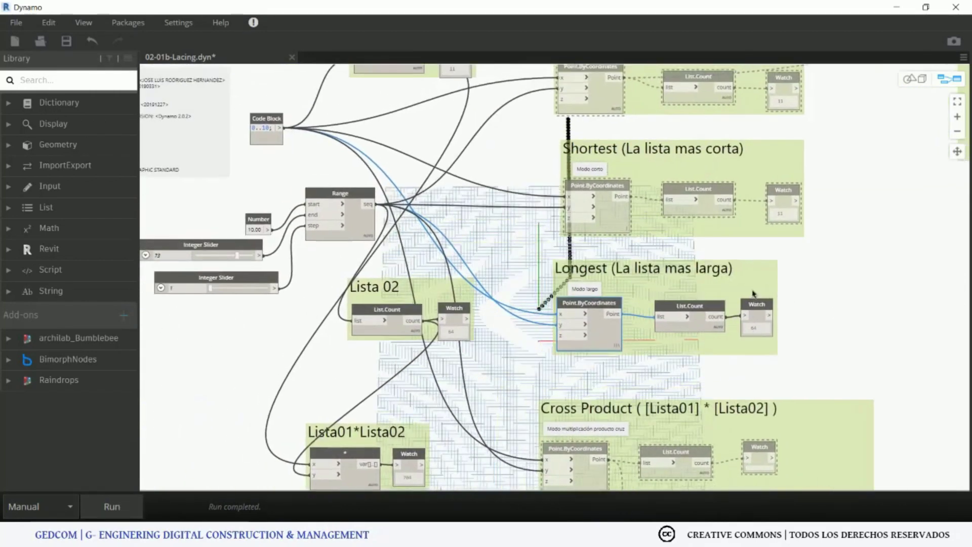
pyautogui.moveTo(744, 324); pyautogui.dragTo(628, 271, button='middle')
# Step: Refreeze the Longest points node and unfreeze the Cross Product Point.ByCoordinates node
pyautogui.rightClick(493, 280)
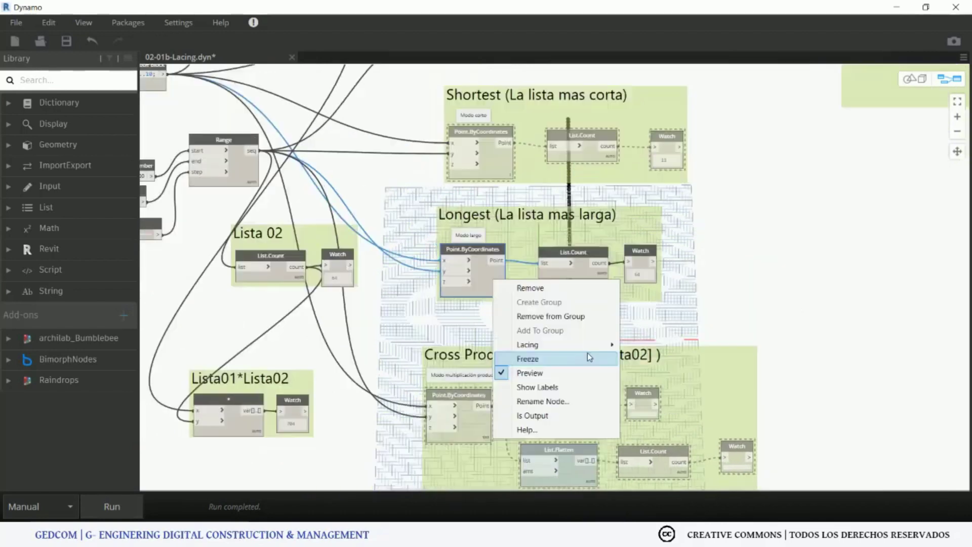
pyautogui.click(559, 360)
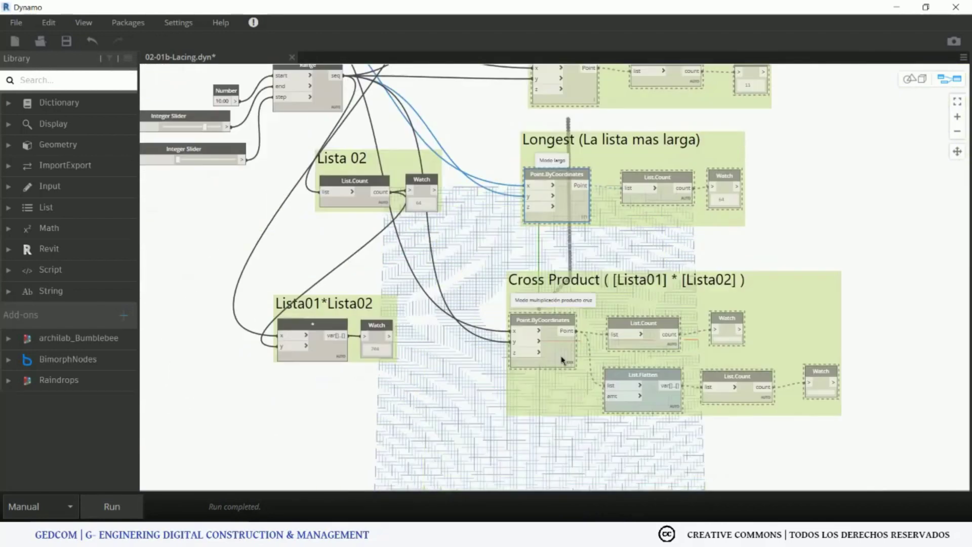
pyautogui.rightClick(559, 359)
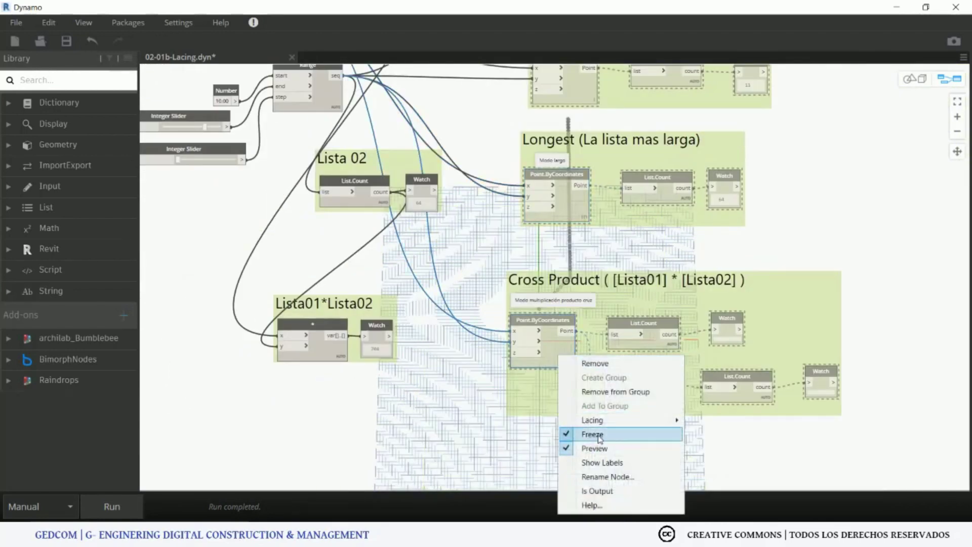
pyautogui.click(596, 434)
pyautogui.moveTo(770, 182)
pyautogui.mouseDown(button='middle')
pyautogui.moveTo(624, 234)
pyautogui.moveTo(634, 238)
pyautogui.mouseUp(button='middle')
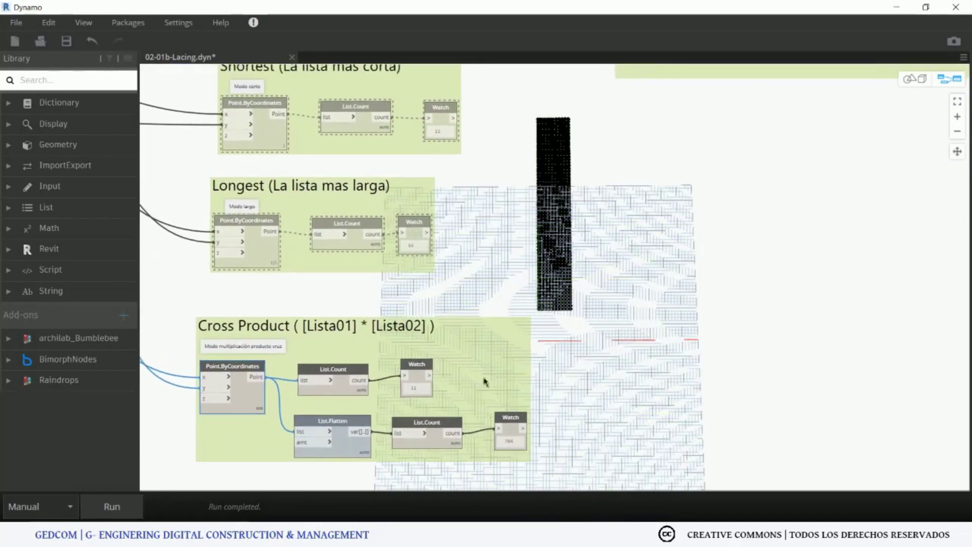
pyautogui.moveTo(485, 381); pyautogui.dragTo(575, 385, button='middle')
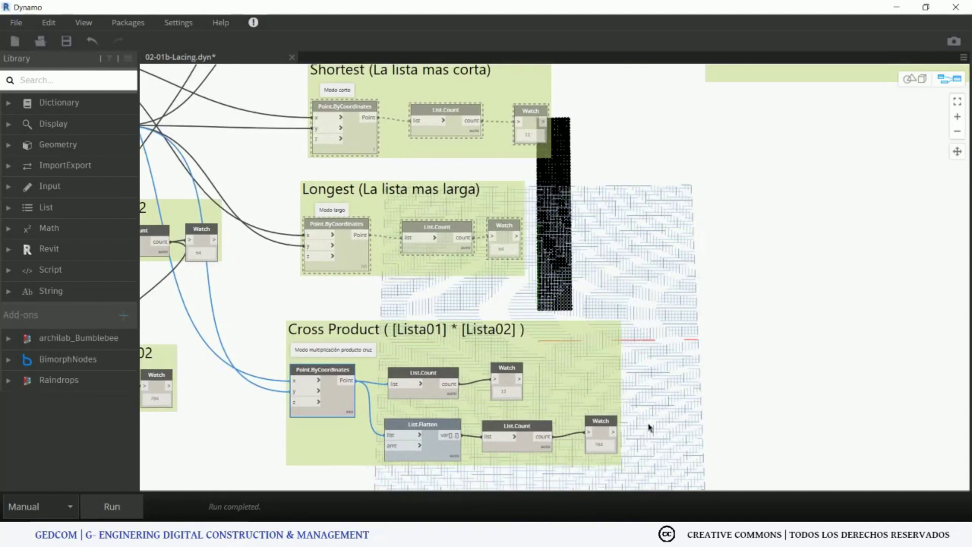
pyautogui.scroll(-2, 630, 481)
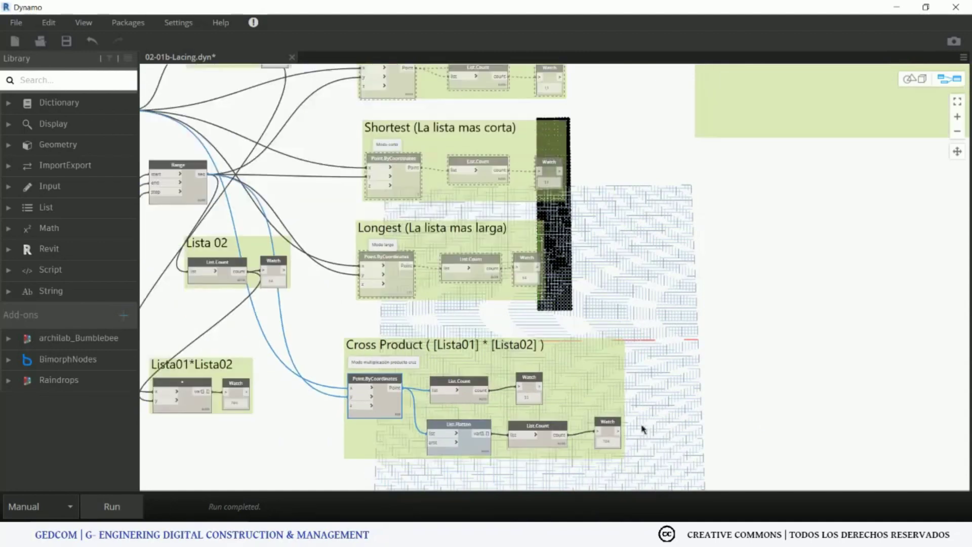
pyautogui.moveTo(642, 426)
pyautogui.mouseDown(button='middle')
pyautogui.moveTo(603, 415)
pyautogui.moveTo(891, 484)
pyautogui.mouseUp(button='middle')
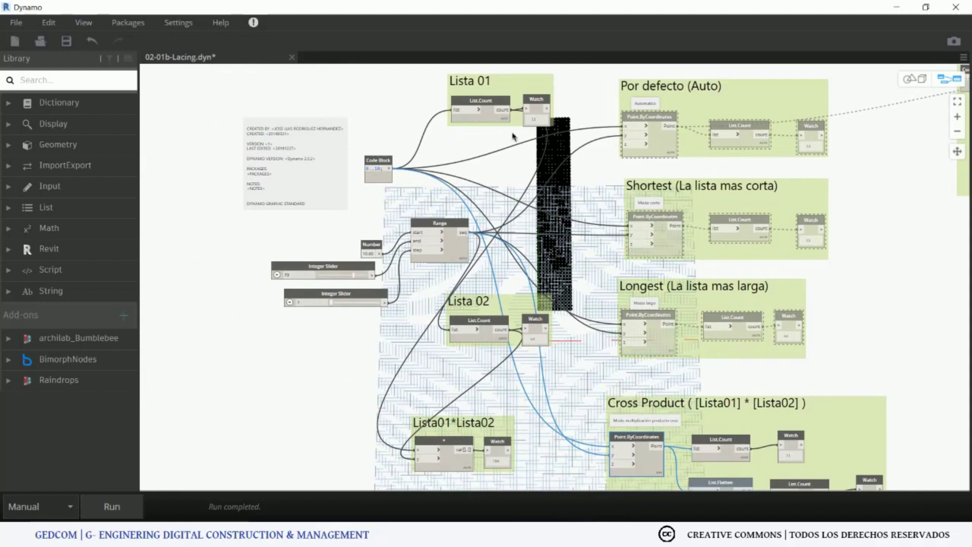
# Step: Nudge the Lista 01 and Lista 02 Watch nodes into place
pyautogui.moveTo(535, 104)
pyautogui.mouseDown()
pyautogui.moveTo(541, 123)
pyautogui.moveTo(542, 112)
pyautogui.mouseUp()
pyautogui.moveTo(535, 327); pyautogui.dragTo(535, 326)
pyautogui.scroll(-1, 511, 402)
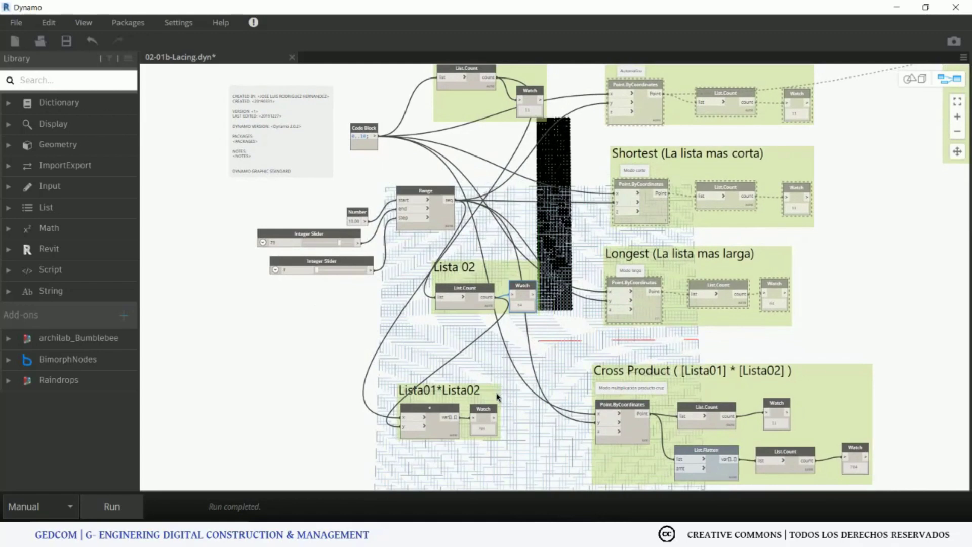
pyautogui.scroll(-1, 508, 368)
pyautogui.scroll(2, 458, 383)
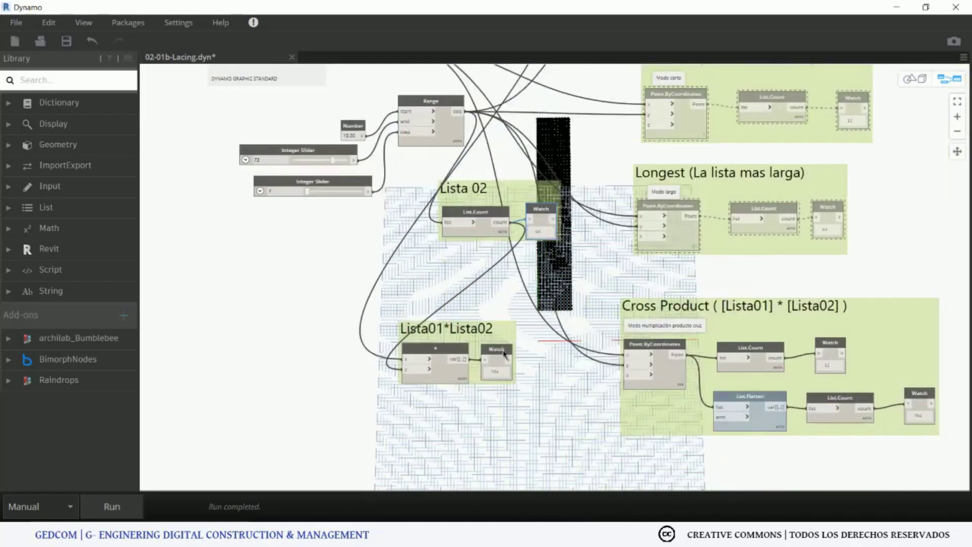
pyautogui.scroll(-1, 550, 361)
# Step: Select the Producto cruz Point.ByCoordinates node and bring up its Freeze option
pyautogui.moveTo(619, 285)
pyautogui.mouseDown(button='middle')
pyautogui.moveTo(551, 349)
pyautogui.moveTo(521, 348)
pyautogui.mouseUp(button='middle')
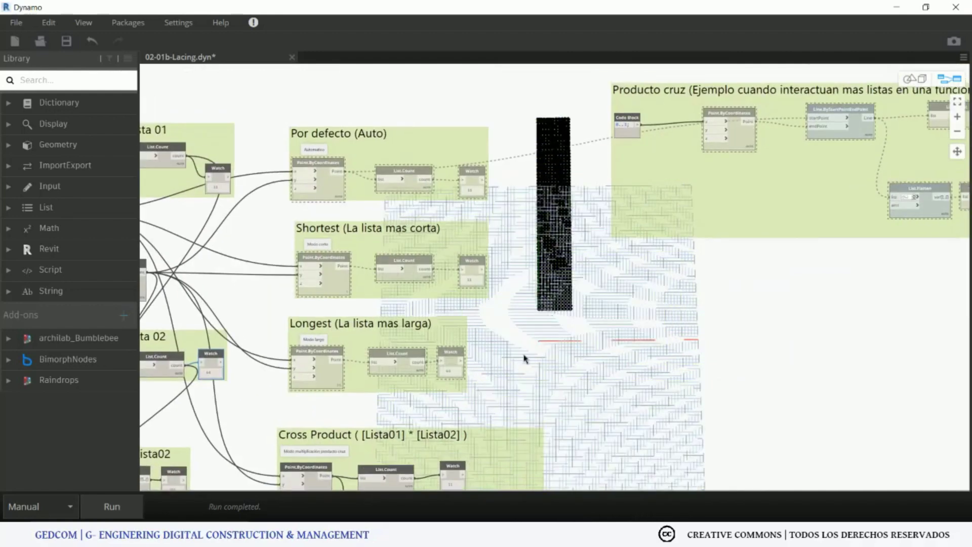
pyautogui.moveTo(712, 336); pyautogui.dragTo(455, 454, button='middle')
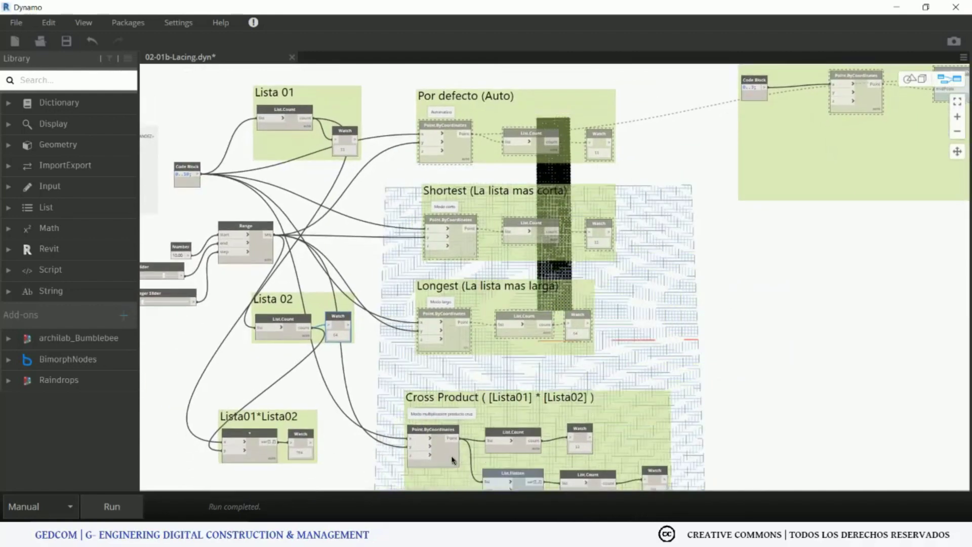
pyautogui.click(454, 458)
pyautogui.rightClick(454, 464)
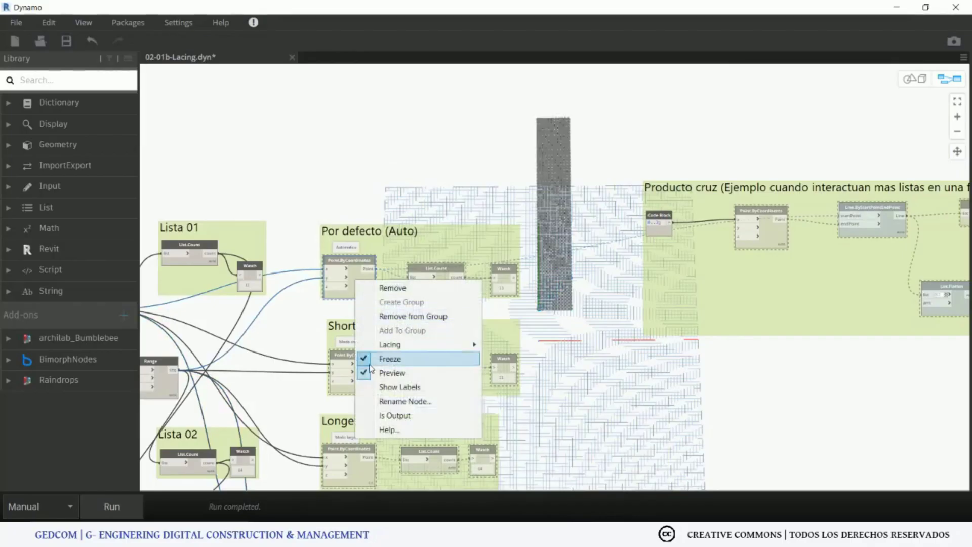
# Step: Unfreeze the Por defecto and Producto cruz Point.ByCoordinates nodes
pyautogui.click(377, 359)
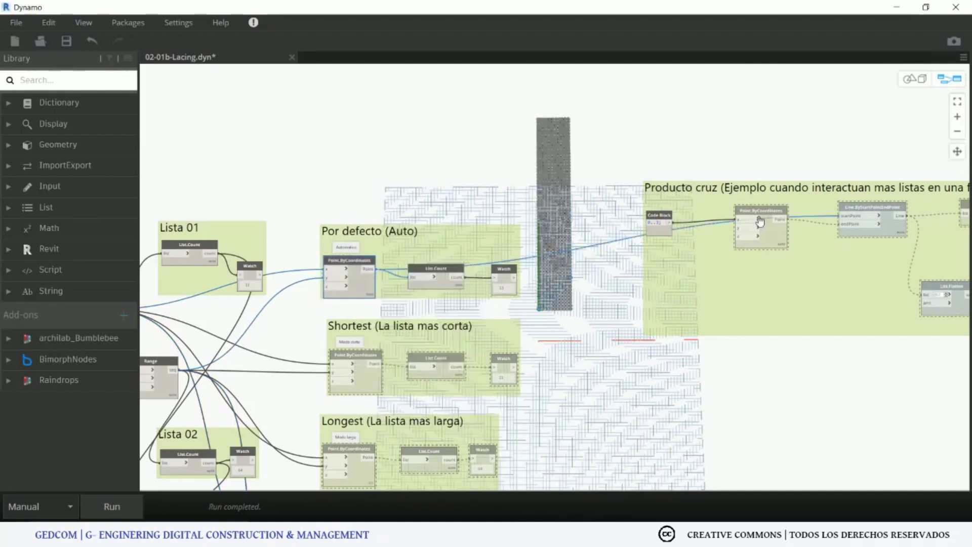
pyautogui.rightClick(770, 233)
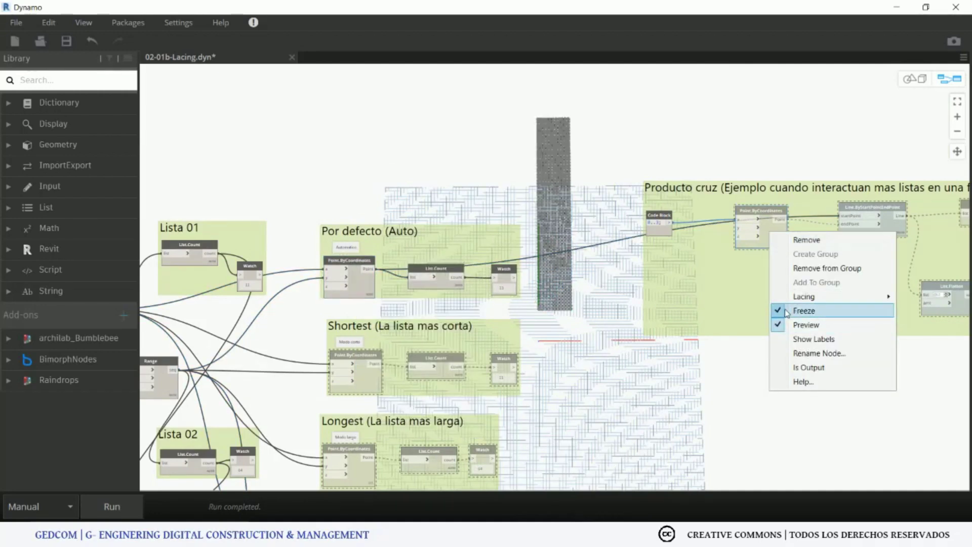
pyautogui.click(787, 311)
pyautogui.moveTo(750, 344)
pyautogui.mouseDown(button='middle')
pyautogui.moveTo(581, 246)
pyautogui.moveTo(577, 233)
pyautogui.mouseUp(button='middle')
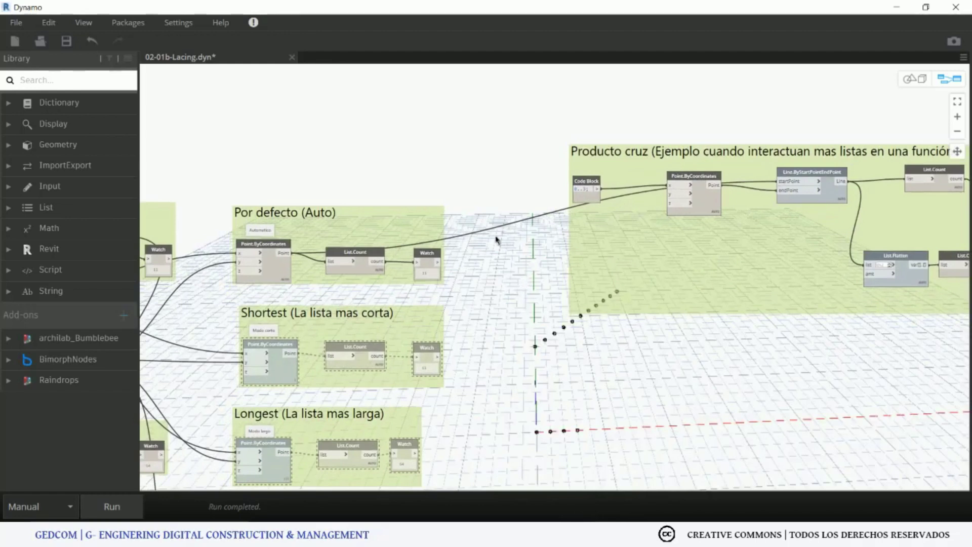
pyautogui.moveTo(280, 262); pyautogui.dragTo(280, 269)
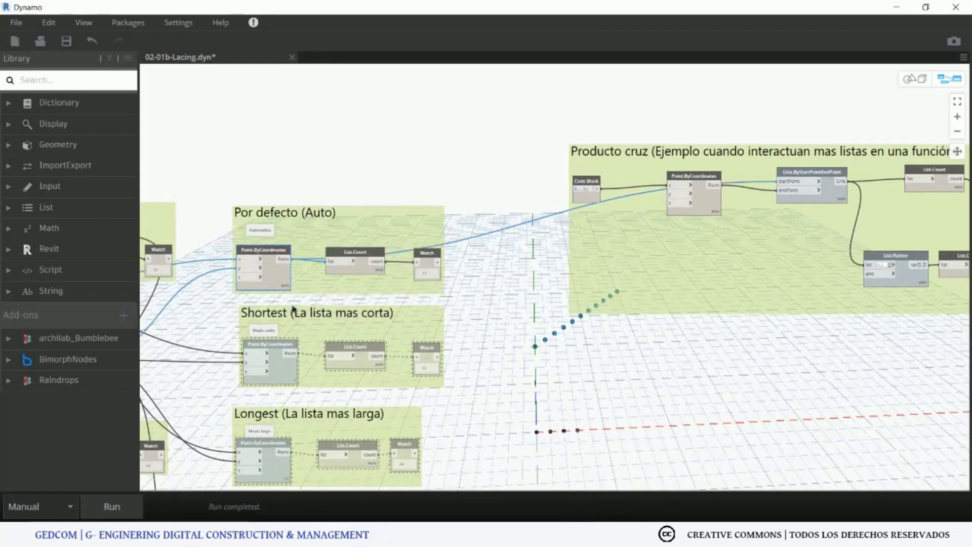
pyautogui.moveTo(292, 309); pyautogui.dragTo(366, 257, button='middle')
pyautogui.click(763, 172)
# Step: Turn on Preview for the Line.ByStartPointEndPoint node to show four lines
pyautogui.moveTo(694, 272); pyautogui.dragTo(498, 283, button='middle')
pyautogui.rightClick(710, 150)
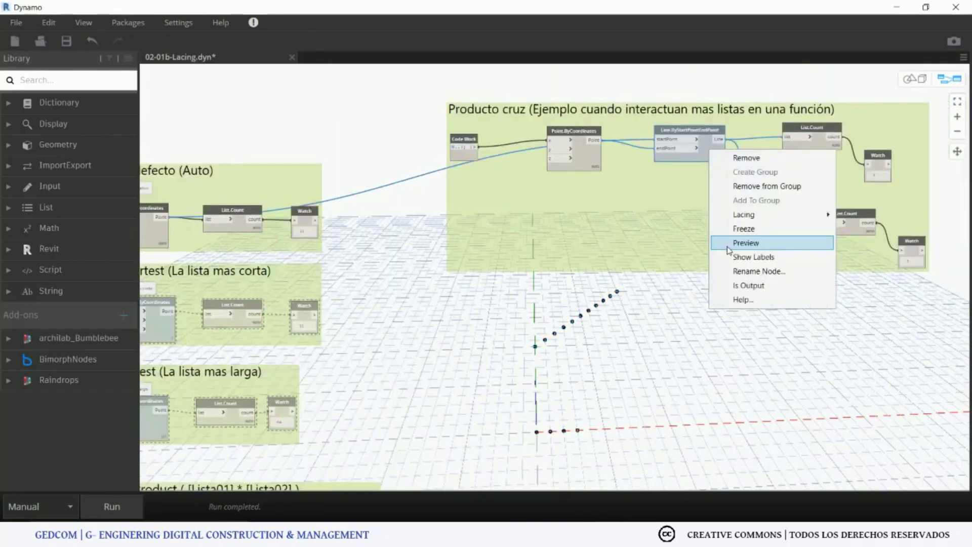
pyautogui.click(729, 244)
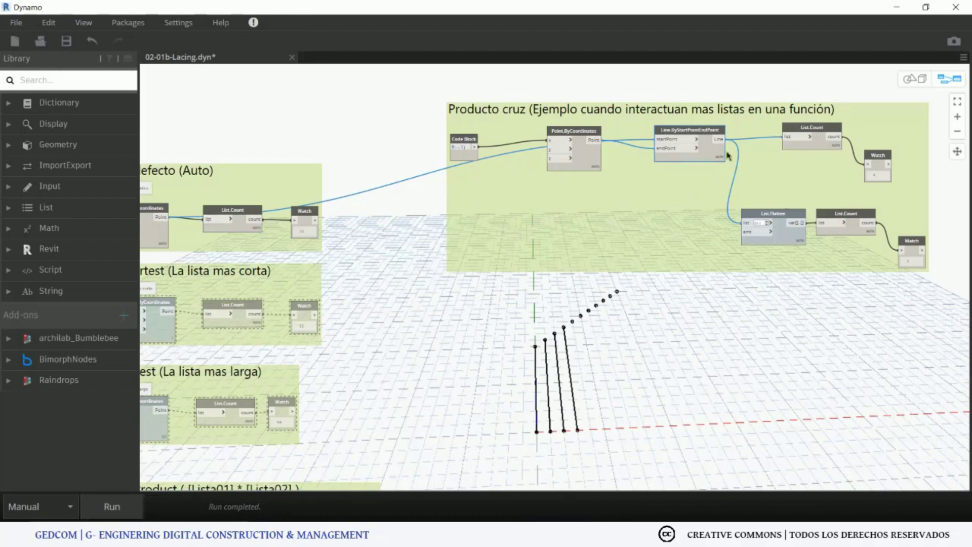
# Step: Set the Line.ByStartPointEndPoint lacing to Longest
pyautogui.rightClick(711, 153)
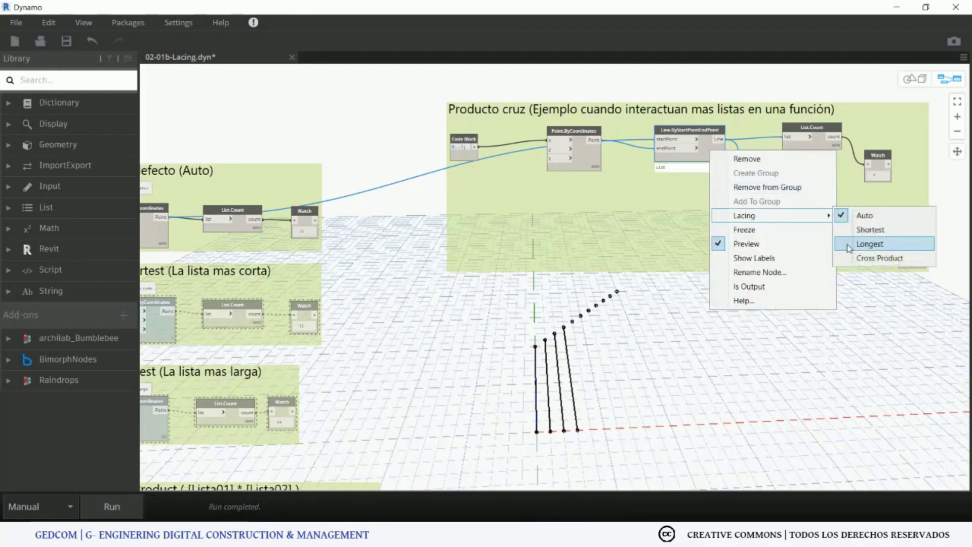
pyautogui.click(863, 241)
pyautogui.moveTo(621, 409); pyautogui.dragTo(623, 380, button='middle')
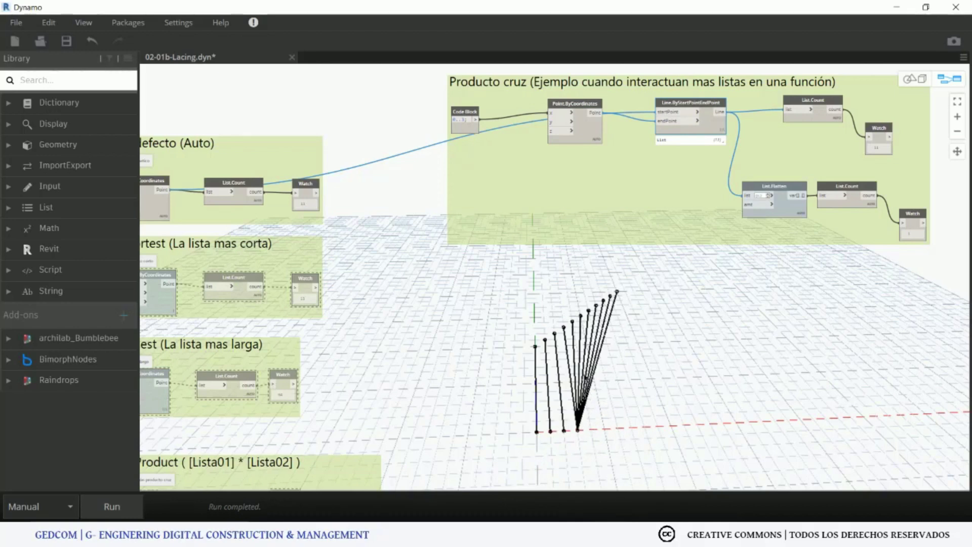
# Step: Switch the line node's lacing to Cross Product and run the graph to see the fan of lines
pyautogui.rightClick(708, 127)
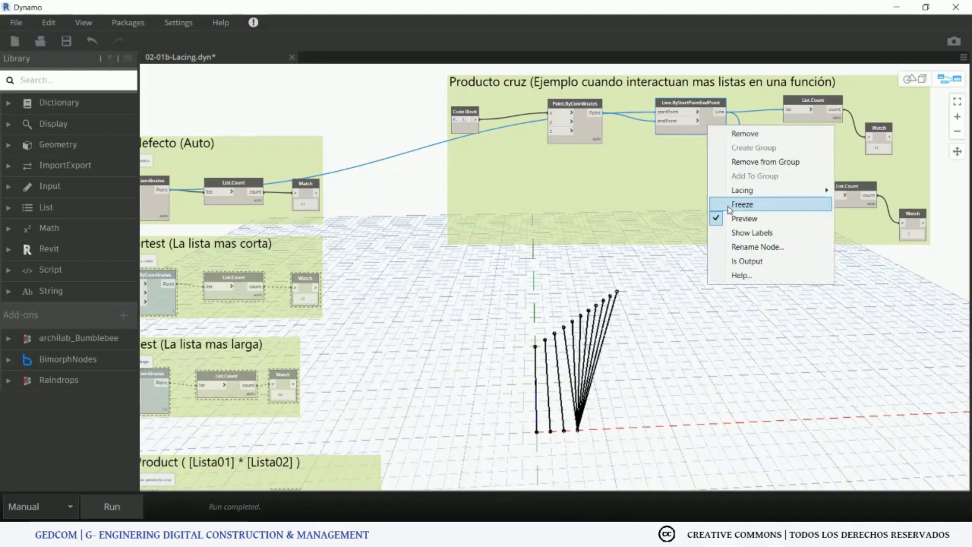
pyautogui.moveTo(767, 190)
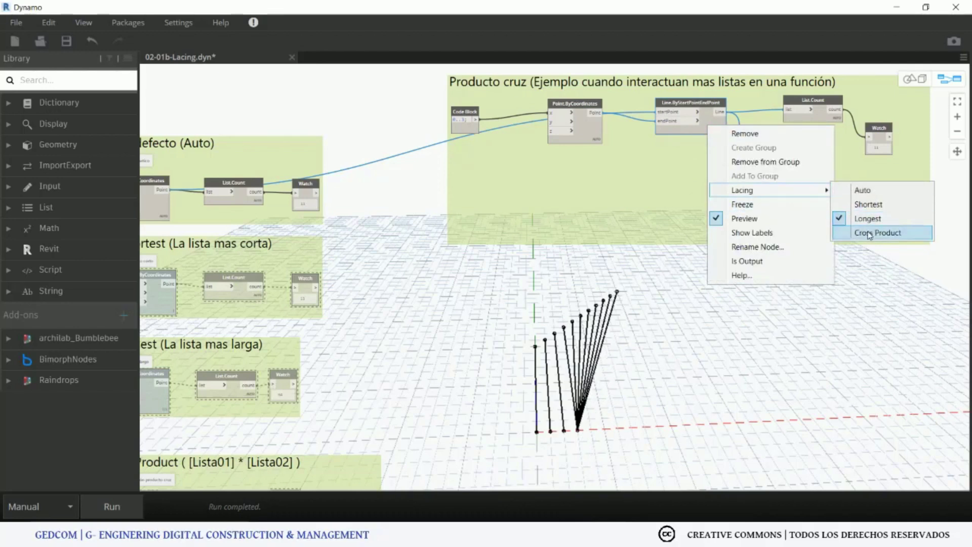
pyautogui.click(869, 233)
pyautogui.click(135, 511)
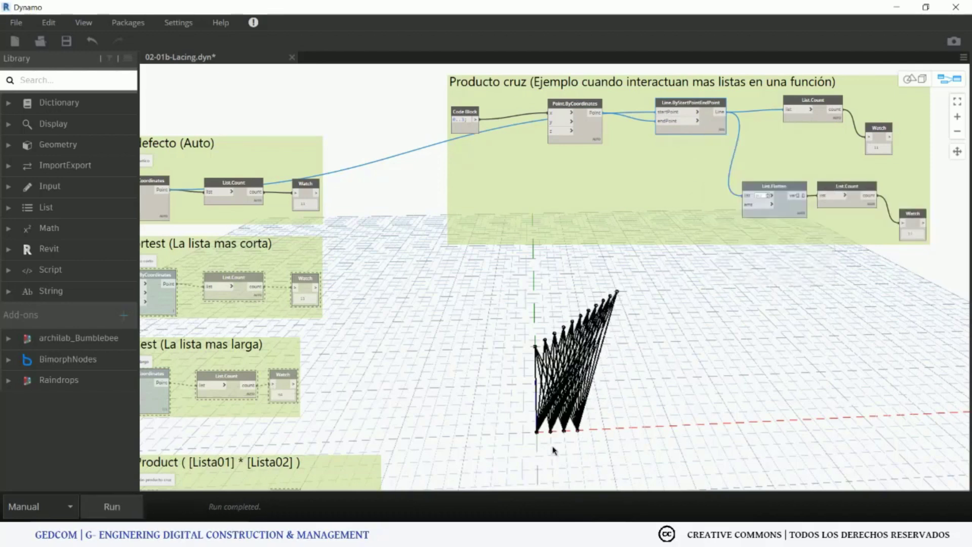
pyautogui.scroll(2, 554, 435)
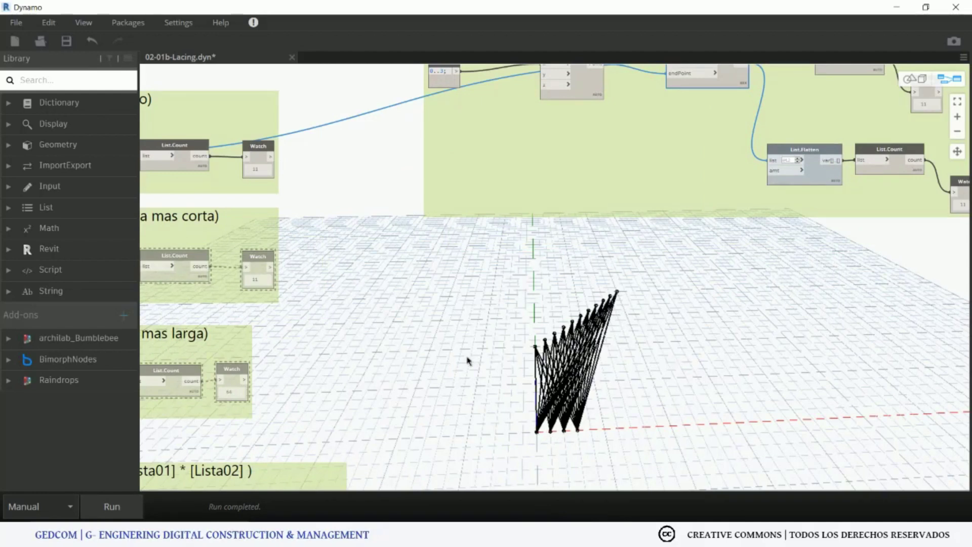
pyautogui.scroll(-5, 467, 358)
pyautogui.scroll(2, 256, 430)
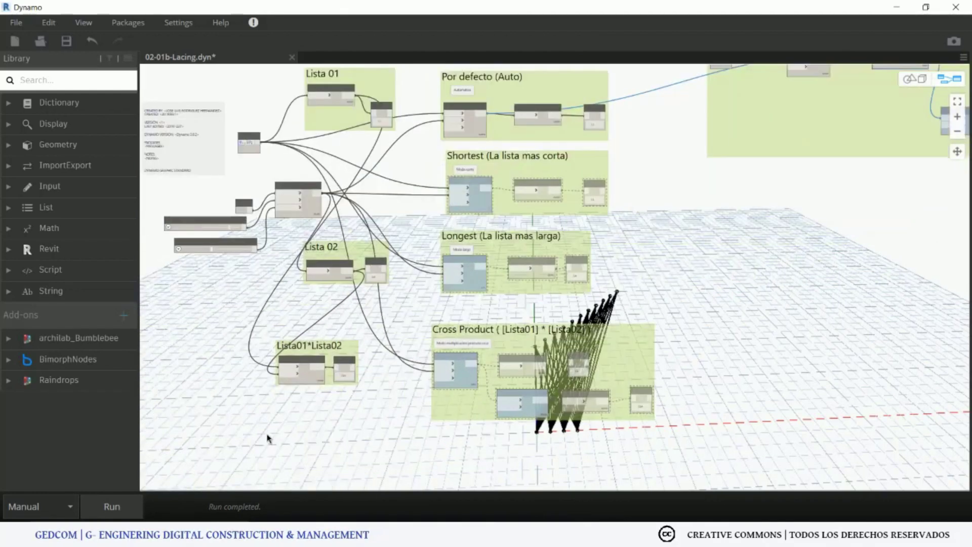